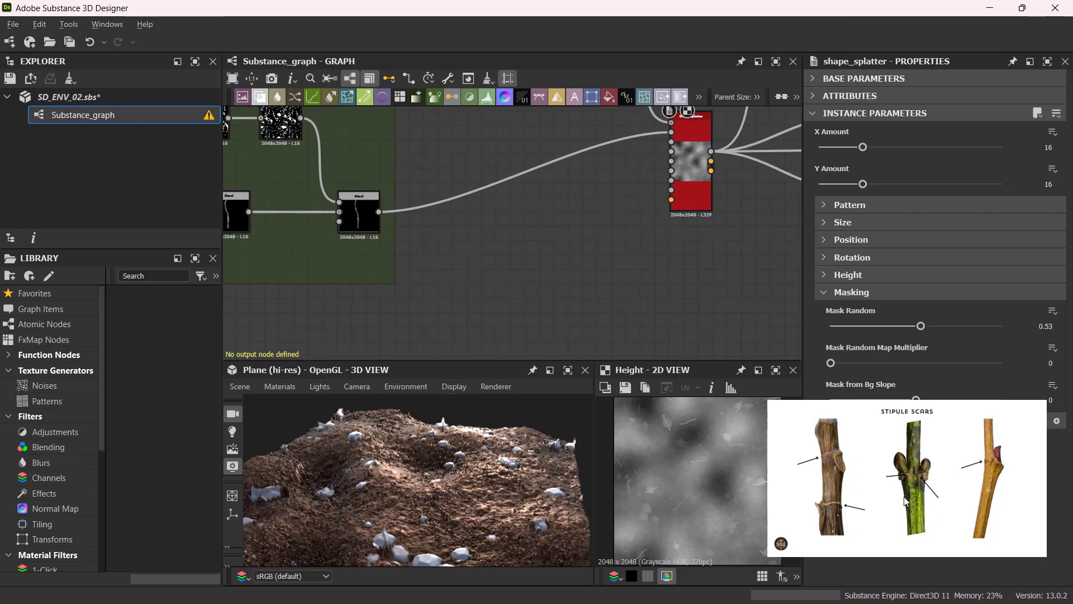
- Add a Gradient Map node below the Shape Splatter node and feed it from the twig's final Blend node
left_click(891, 473)
scroll(451, 264, "up", 1)
middle_click_drag(482, 259, 492, 229)
right_click(553, 241)
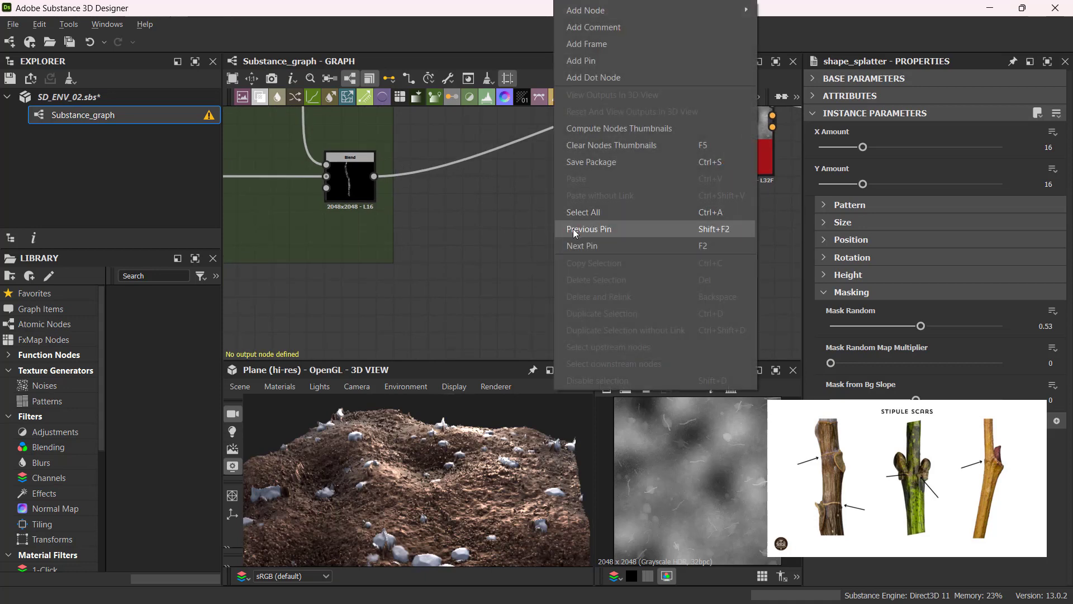
left_click(492, 257)
key("space")
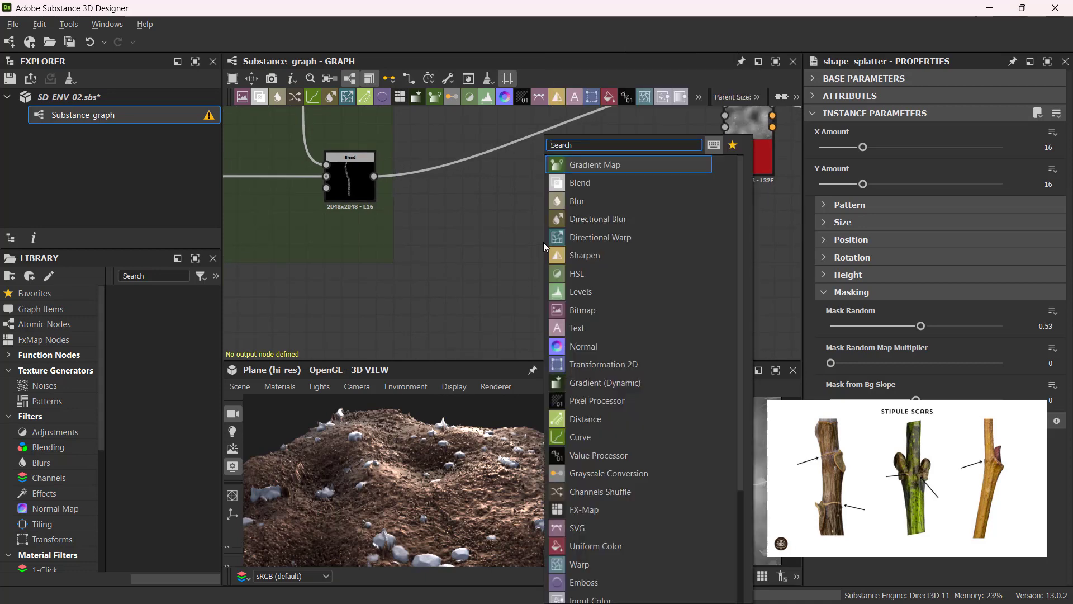
left_click(609, 165)
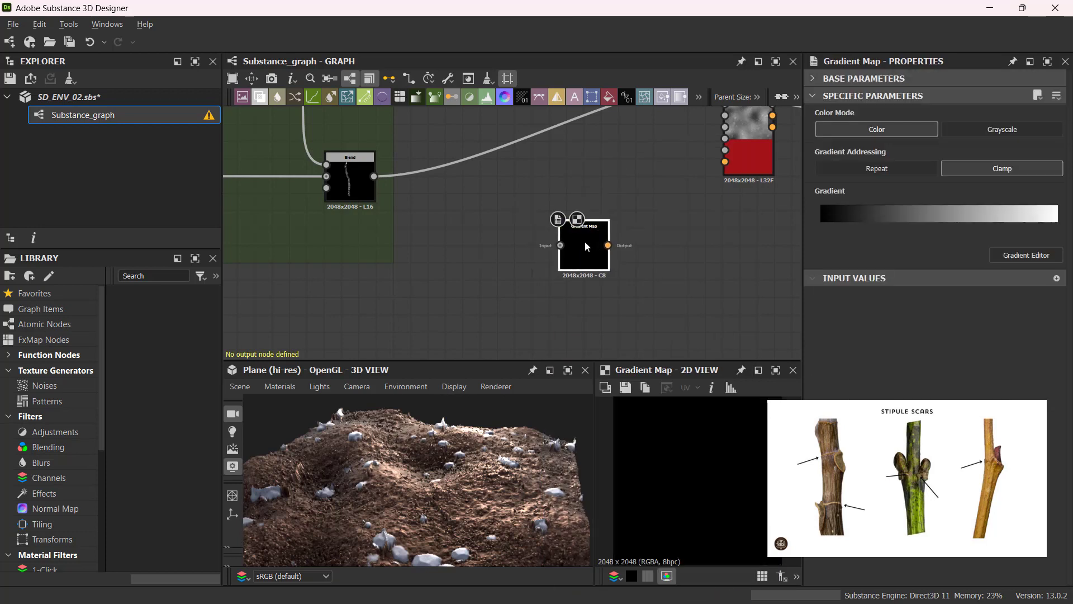
left_click_drag(616, 276, 652, 293)
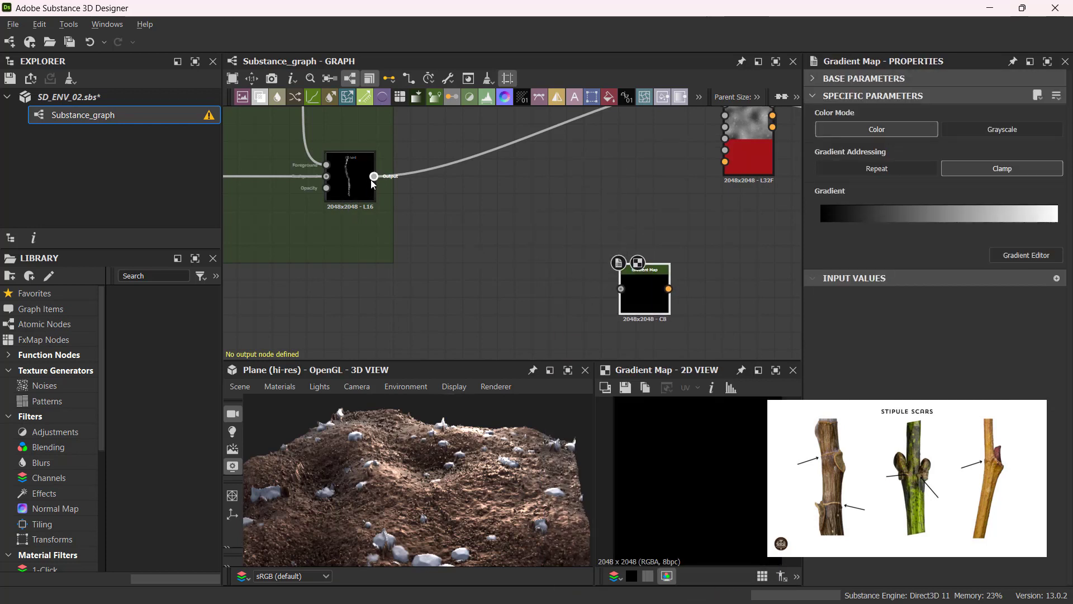
left_click_drag(374, 176, 615, 296)
- Sample the Gradient Map's colors from the green middle stem in the stipule scars reference image
scroll(386, 207, "up", 2)
scroll(386, 207, "up", 1)
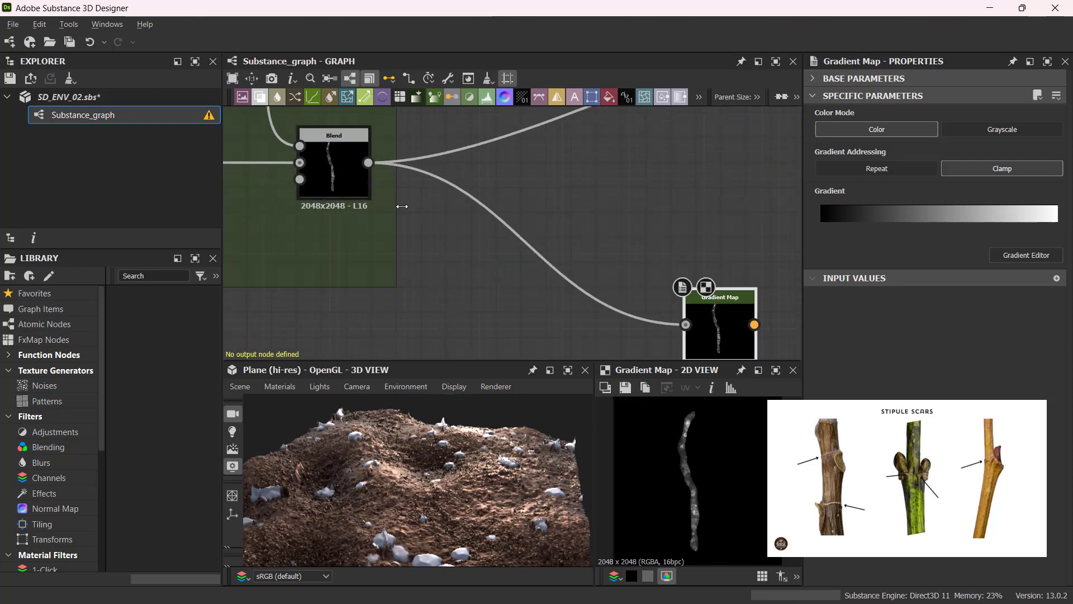
scroll(489, 241, "down", 3)
middle_click_drag(603, 241, 504, 187)
scroll(487, 227, "up", 3)
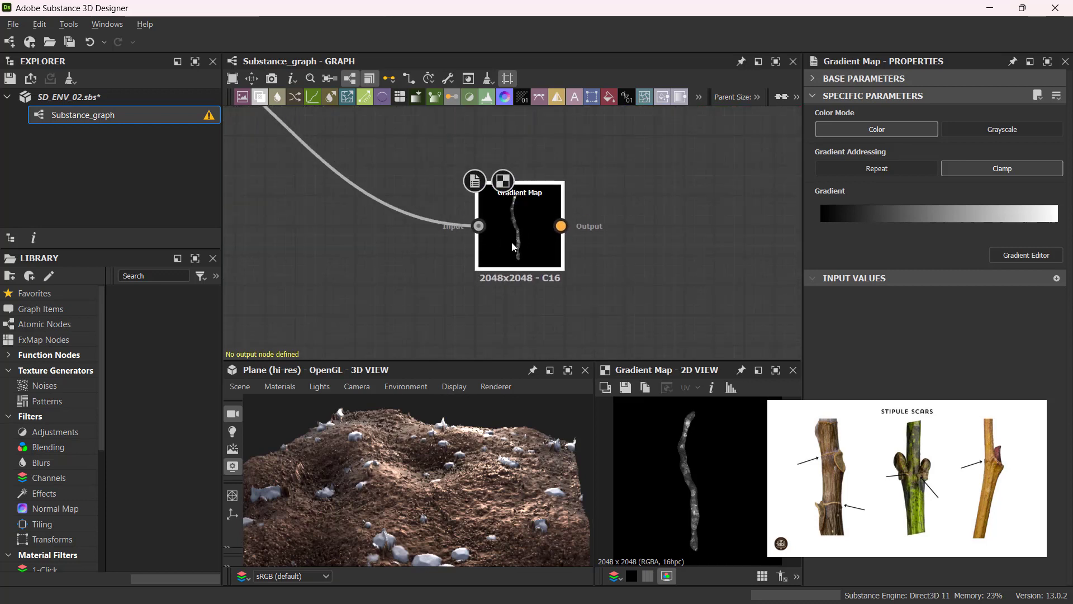
scroll(689, 474, "up", 2)
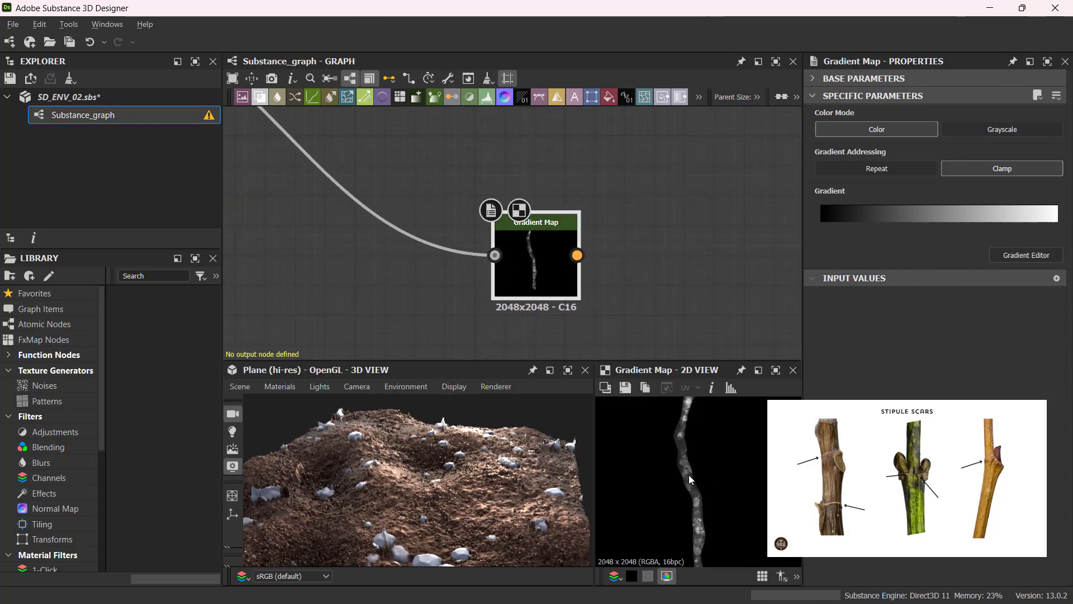
scroll(531, 264, "down", 2)
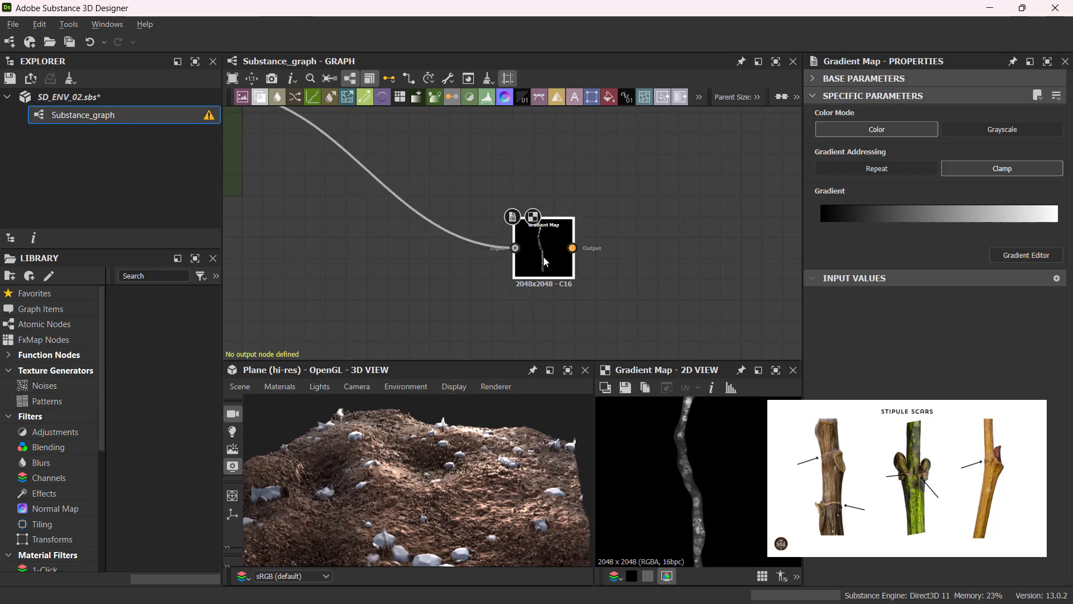
left_click(525, 264)
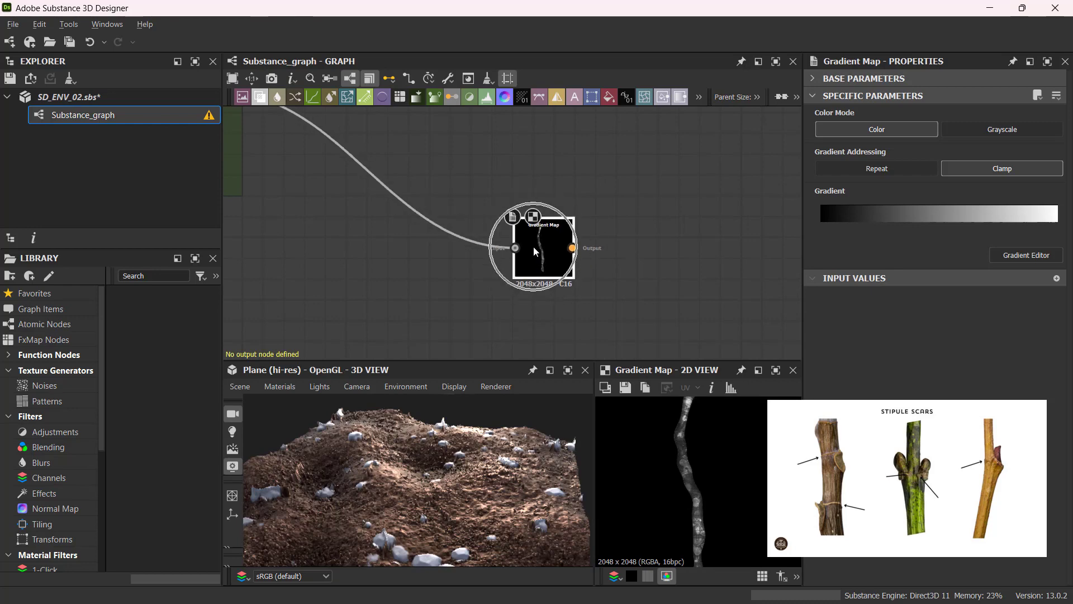
left_click(1010, 254)
left_click_drag(188, 170, 272, 147)
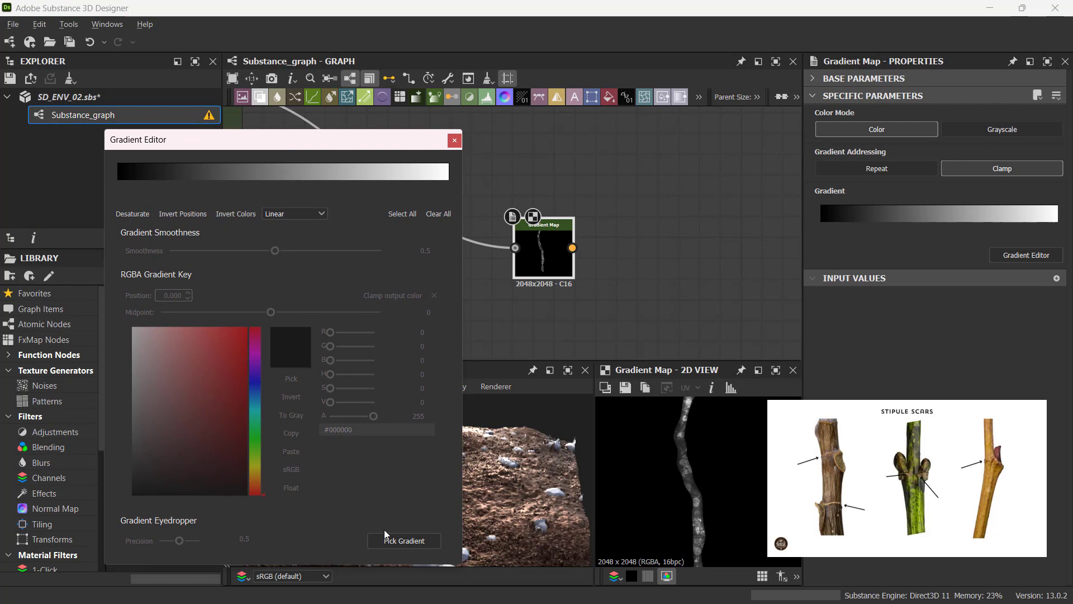
left_click(394, 540)
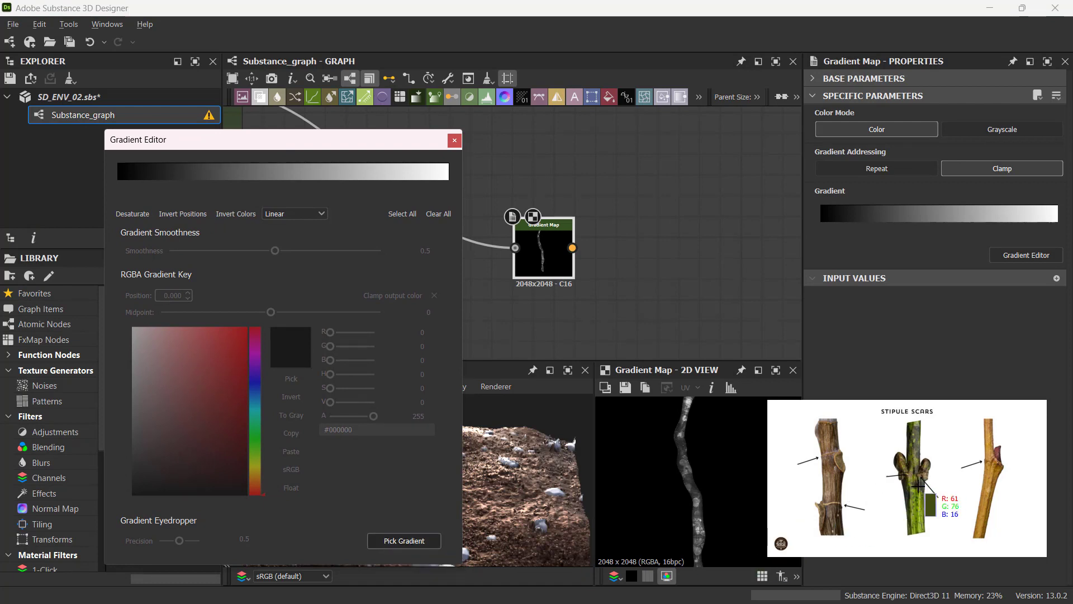
left_click_drag(912, 487, 922, 507)
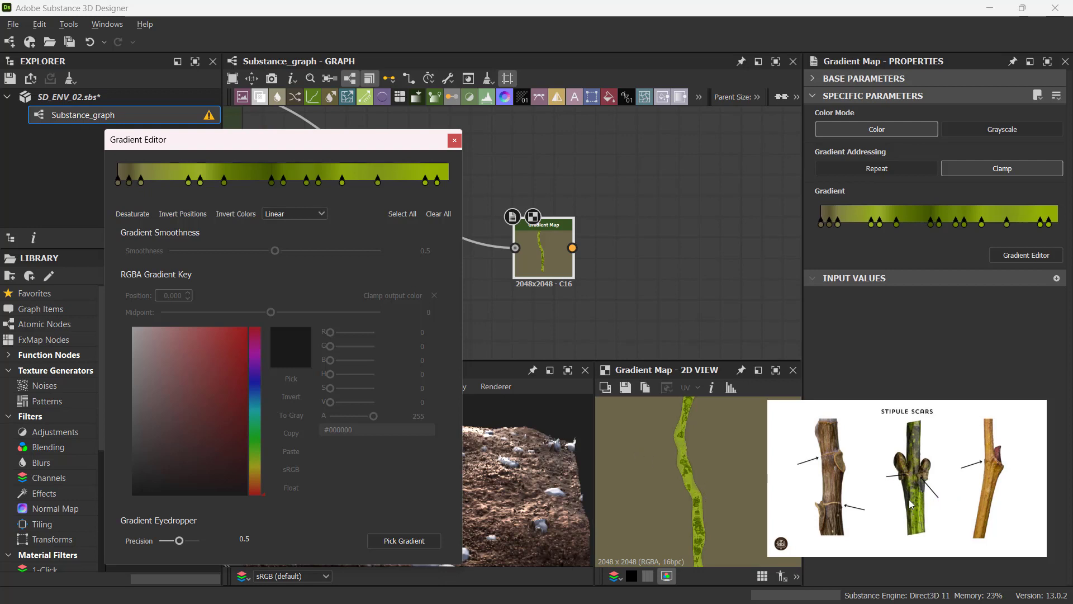
left_click(455, 140)
- Add a second Gradient Map node and place it directly above the green one
scroll(450, 179, "down", 1)
middle_click_drag(450, 179, 469, 248)
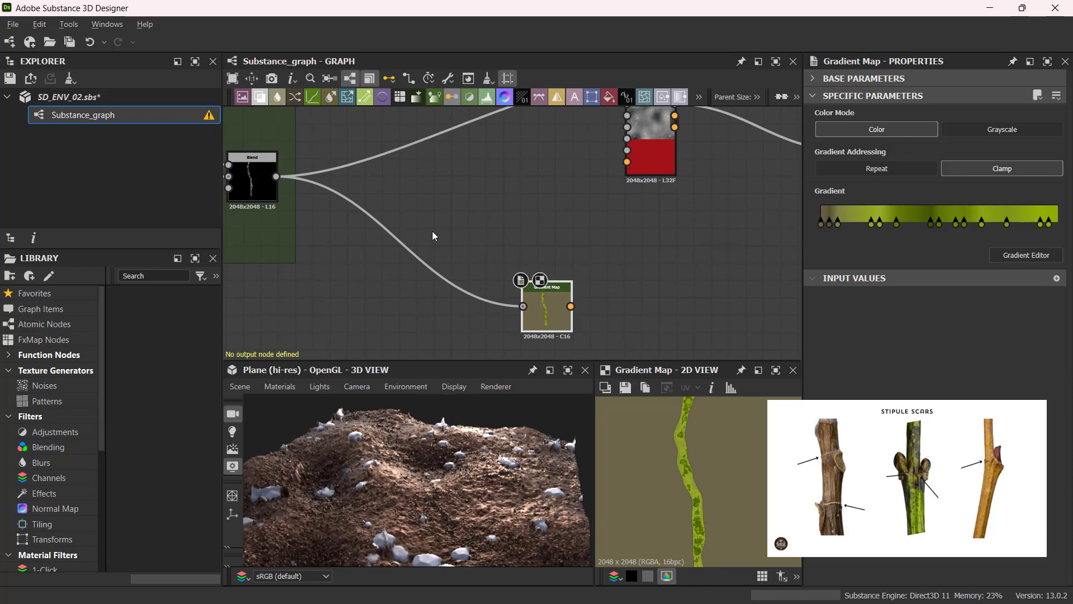
key("space")
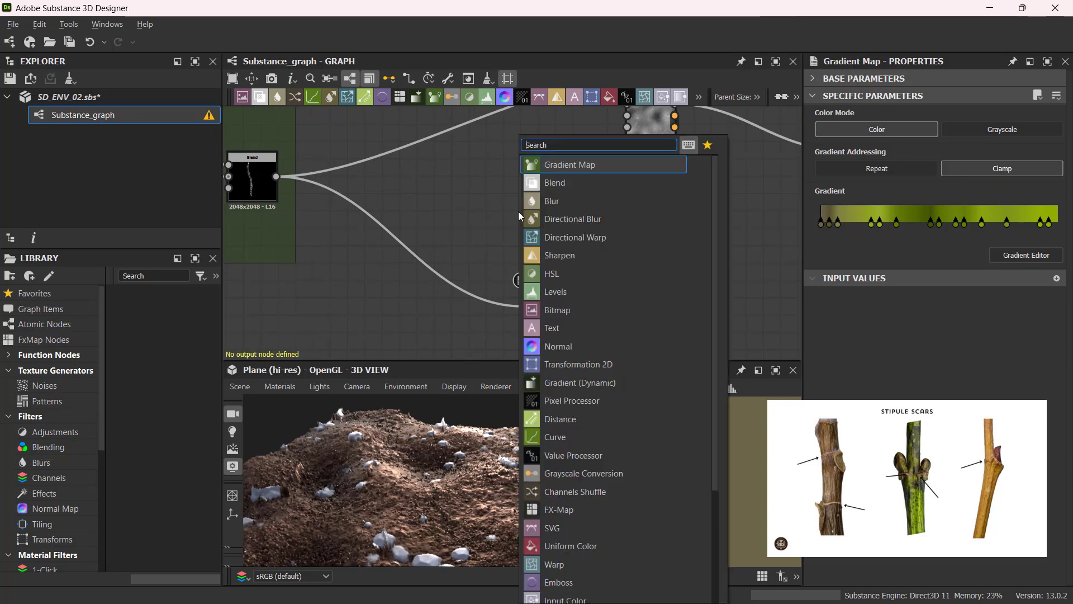
left_click(562, 165)
left_click_drag(507, 231, 551, 229)
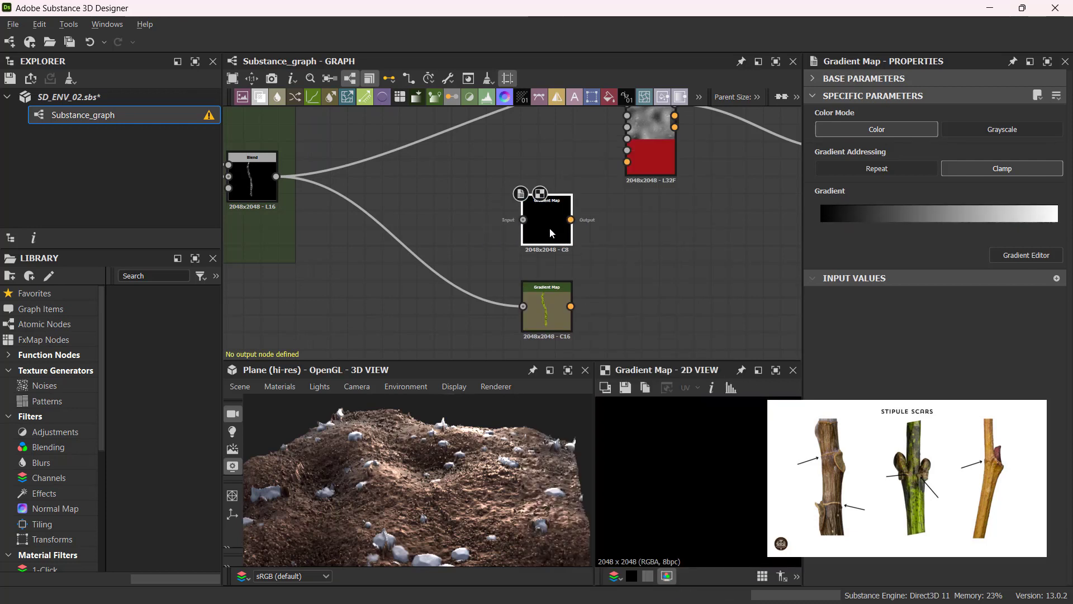
key("ctrl+z")
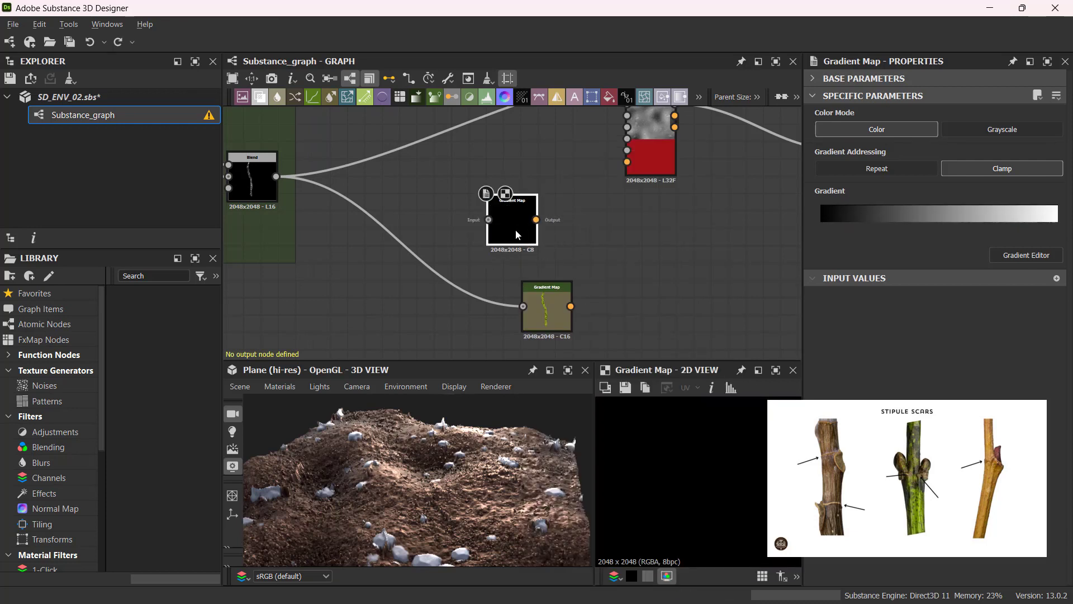
key("ctrl+y")
middle_click_drag(489, 241, 451, 238)
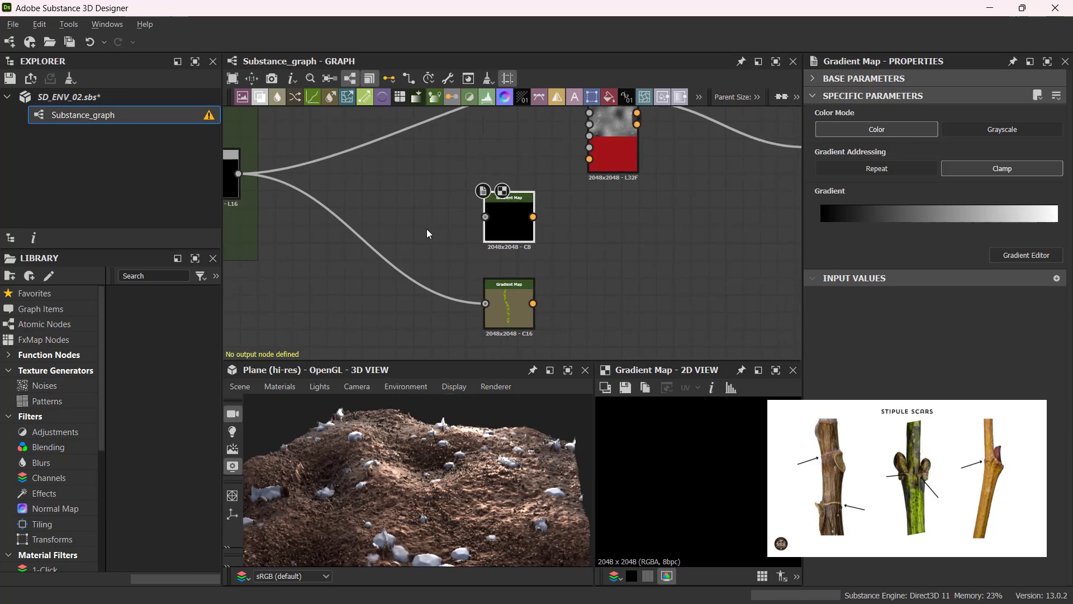
key("space")
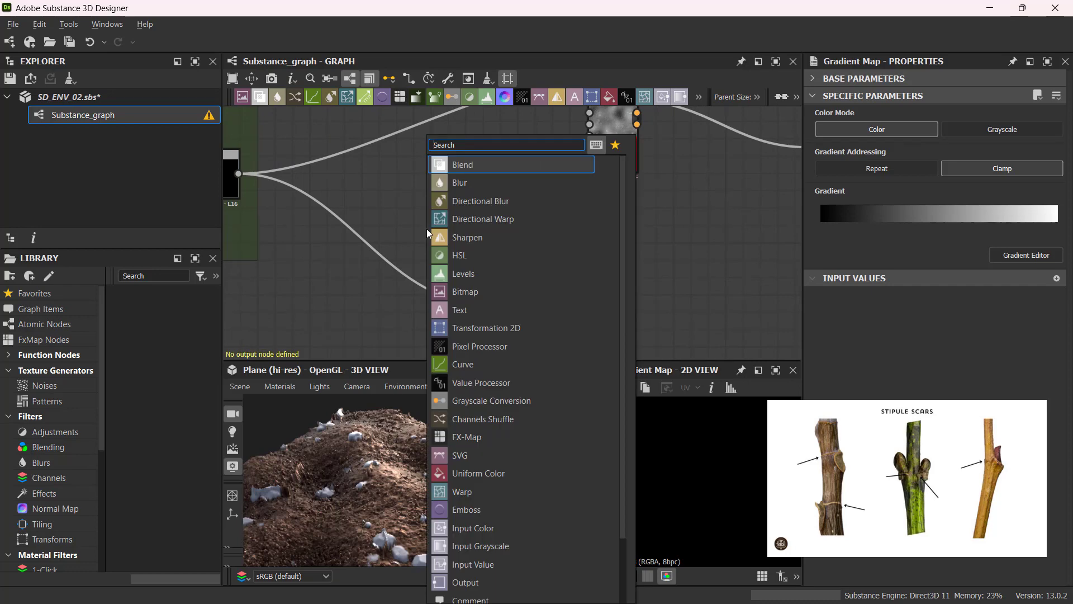
type("l")
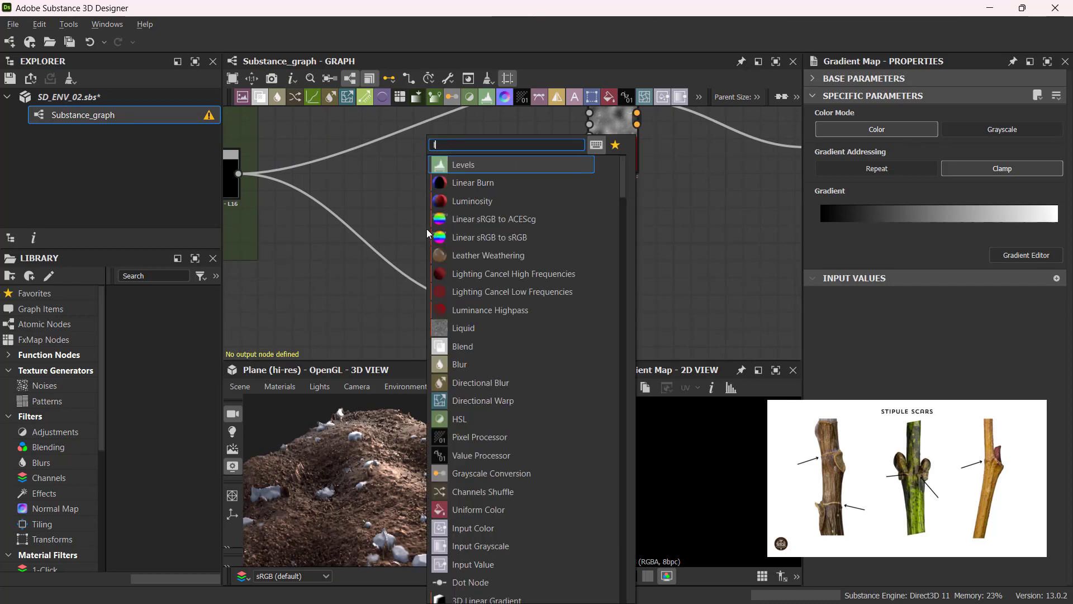
left_click(467, 169)
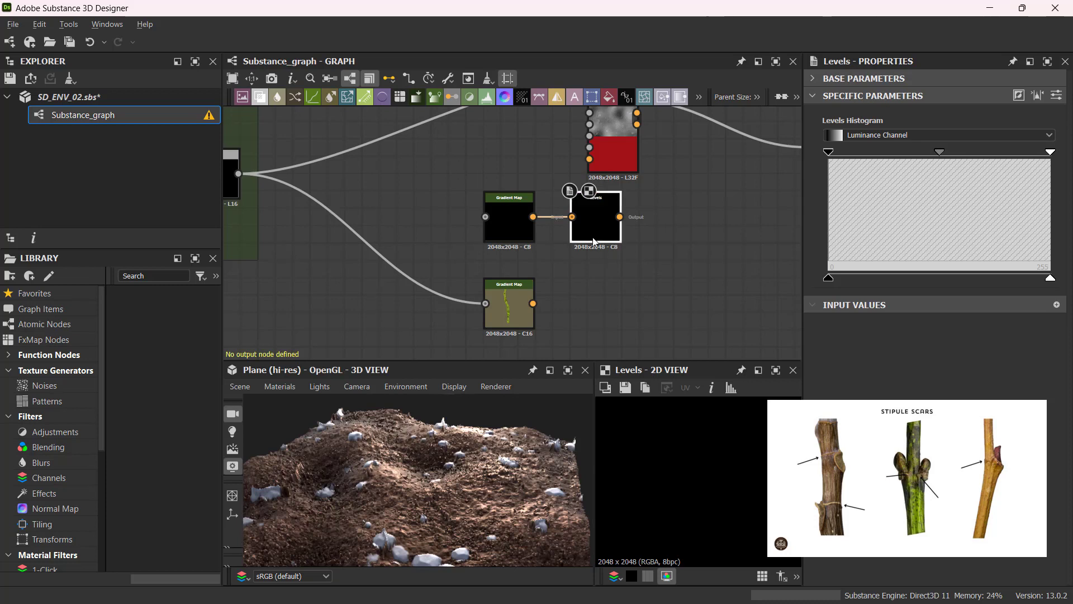
key("ctrl+z")
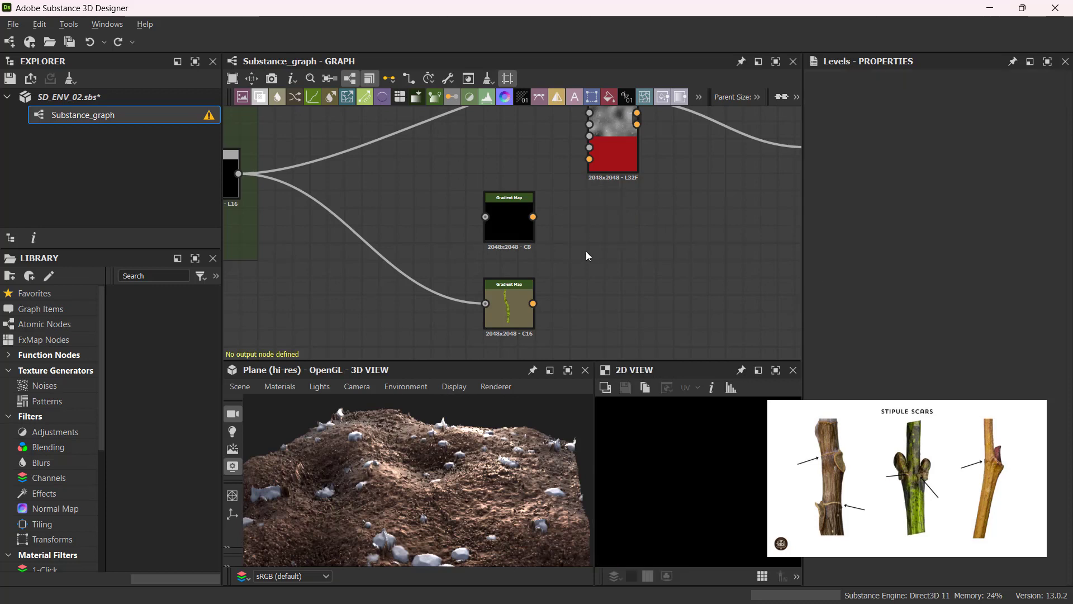
- Add an unlinked Levels node, place it before the second Gradient Map, and connect the twig's Blend output to it
left_click(573, 274)
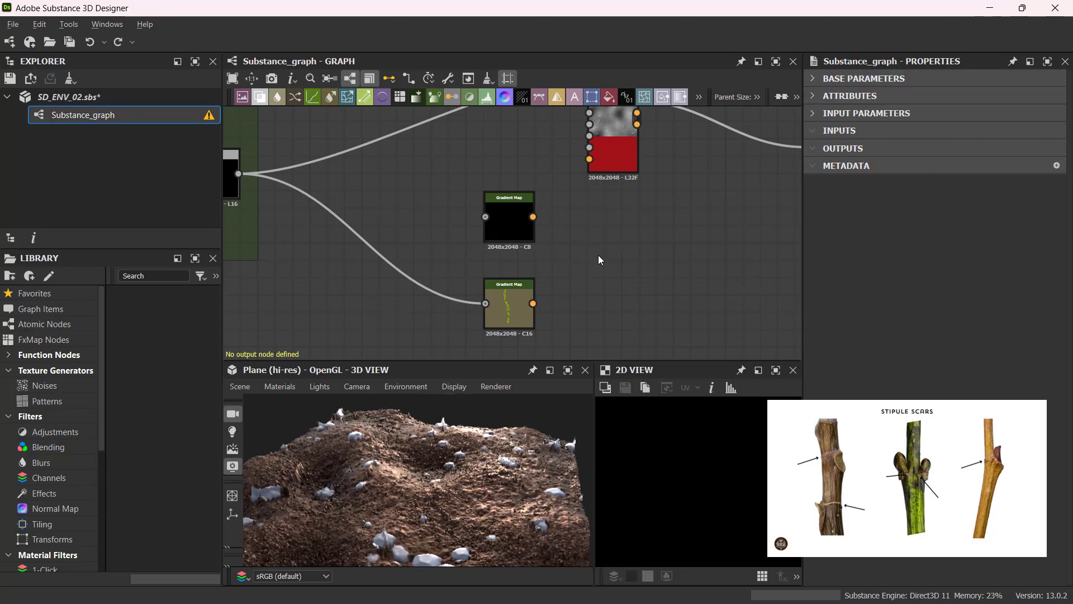
key("space")
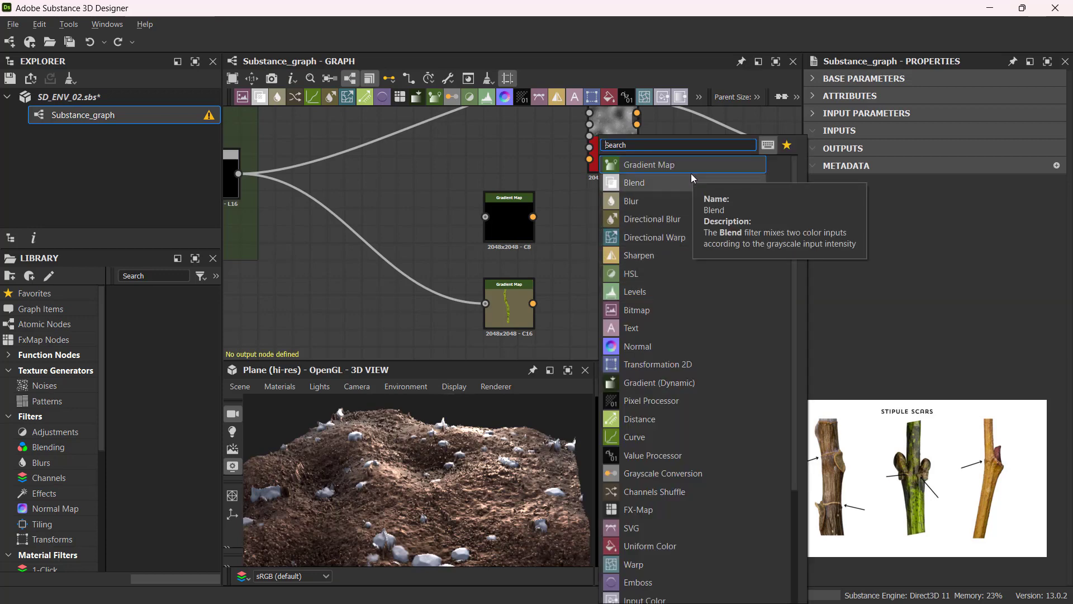
type("levels")
left_click(668, 167)
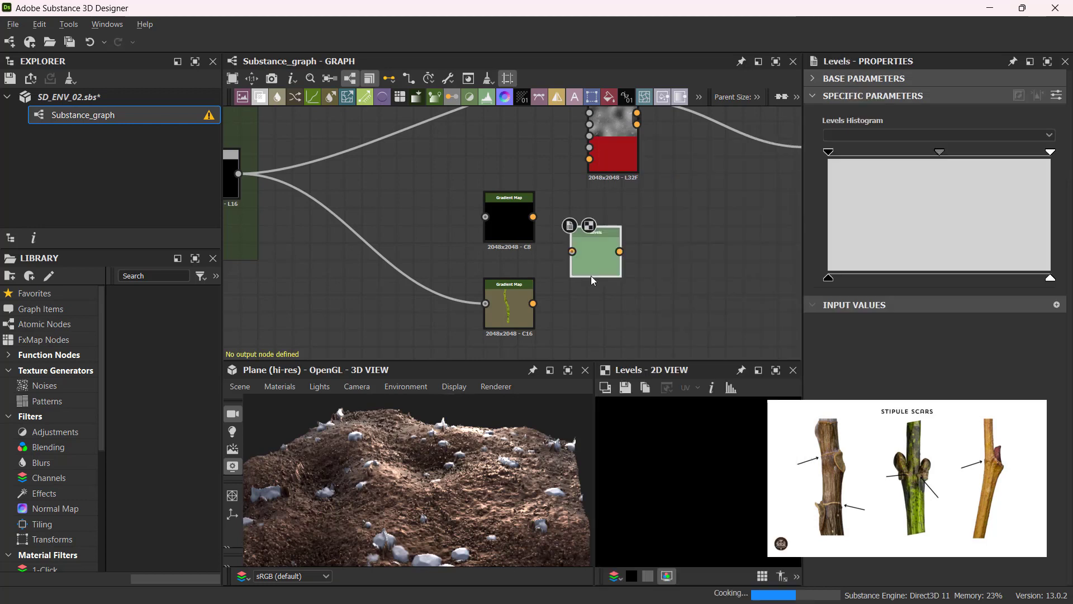
left_click_drag(604, 270, 432, 236)
left_click_drag(517, 239, 639, 248)
left_click_drag(442, 221, 527, 222)
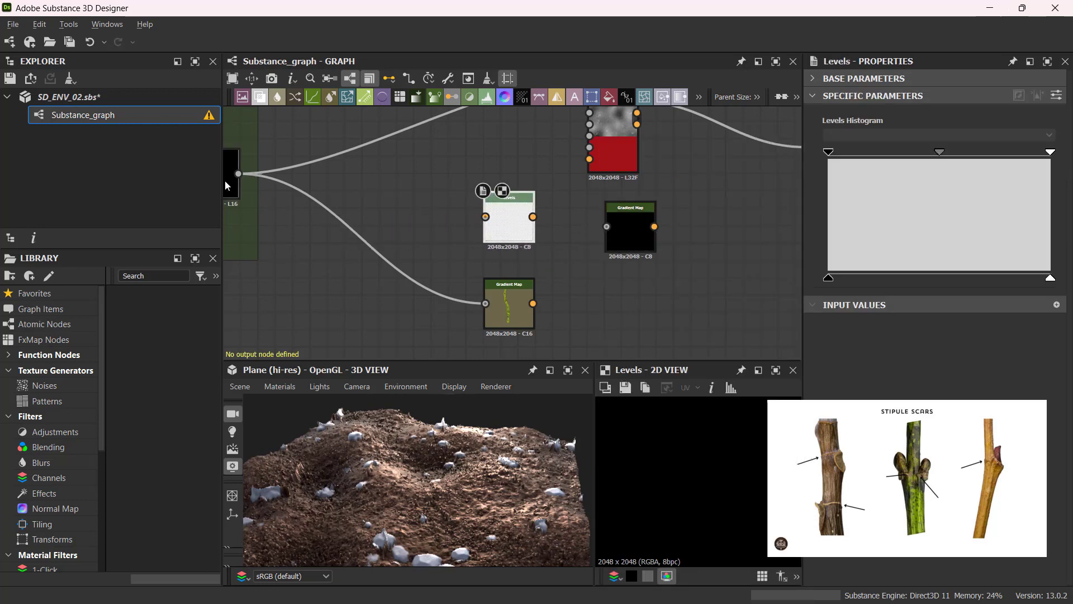
left_click_drag(239, 174, 502, 229)
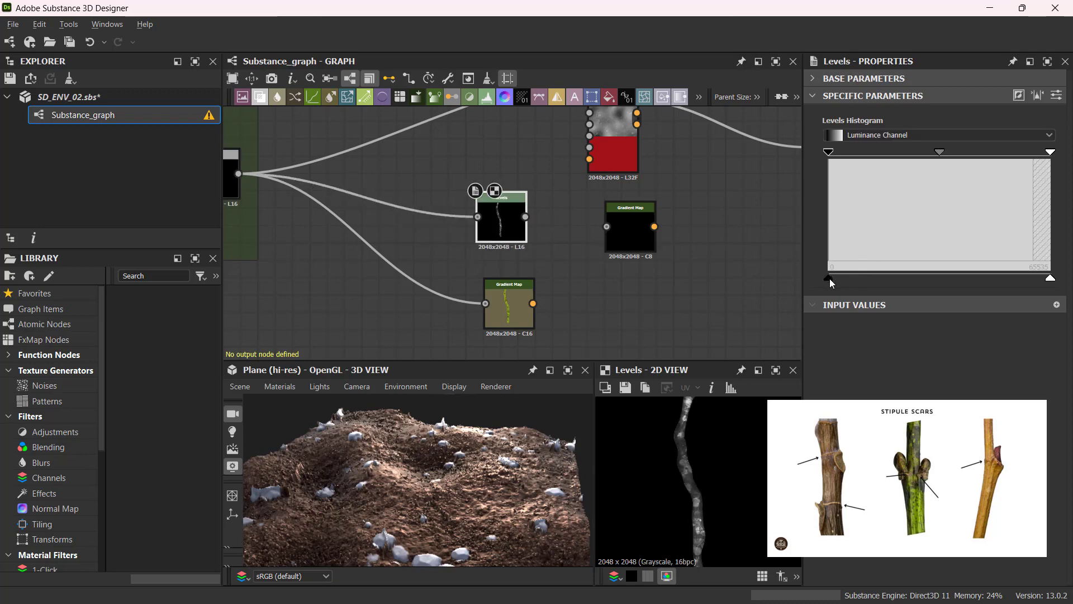
- Narrow the Levels node's input and output ranges slightly from both the black and white ends
mouse_move(829, 279)
left_mouse_down()
mouse_move(862, 279)
mouse_move(831, 279)
mouse_move(845, 279)
left_mouse_up()
left_click_drag(831, 155, 860, 156)
left_click_drag(1054, 151, 1028, 151)
mouse_move(1051, 278)
left_mouse_down()
mouse_move(1026, 279)
mouse_move(1039, 278)
left_mouse_up()
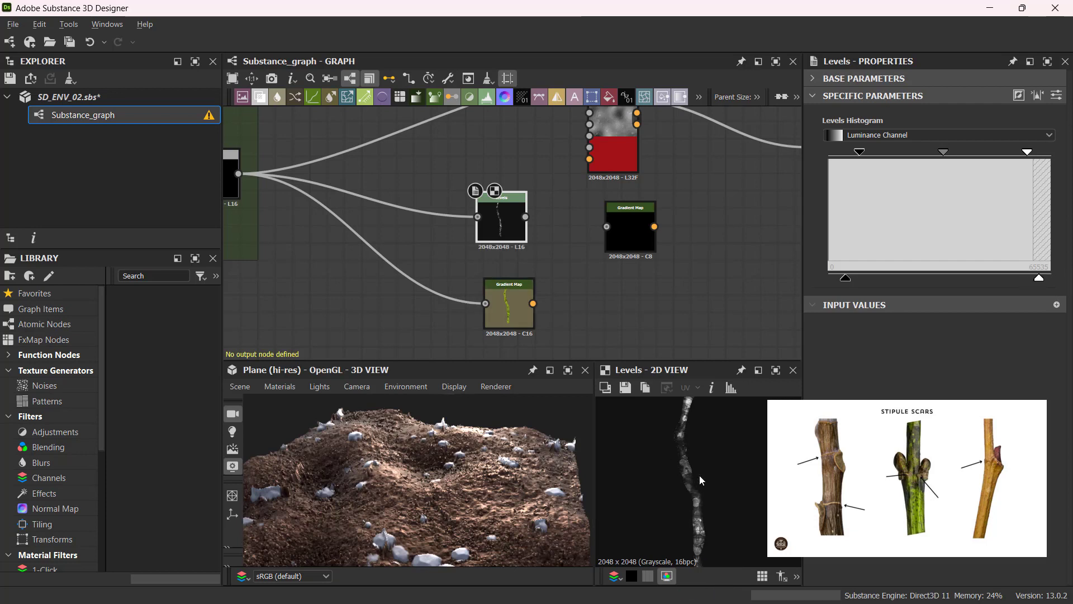
scroll(699, 475, "up", 4)
scroll(699, 475, "down", 2)
- Feed the Levels output into the second Gradient Map and sample its colors from the yellow-brown twig in the reference image
left_click(635, 235)
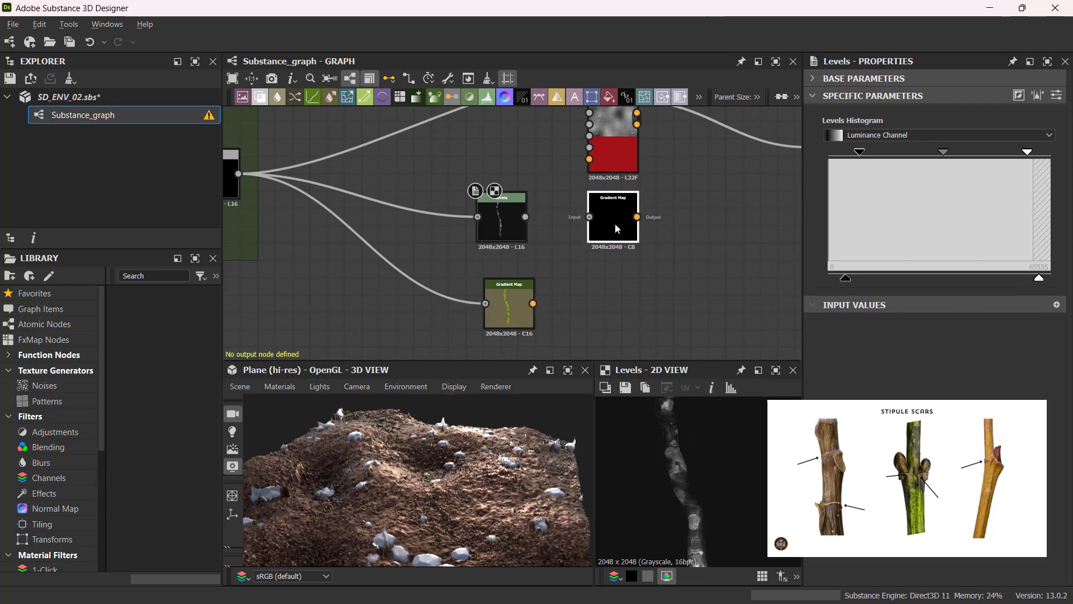
left_click_drag(525, 217, 591, 216)
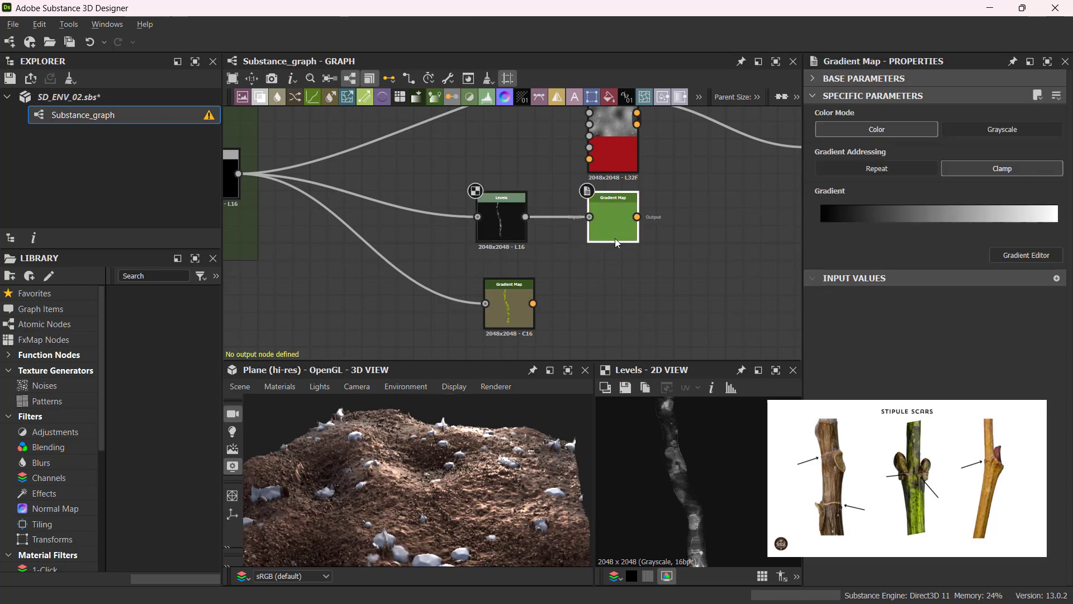
left_click(1035, 257)
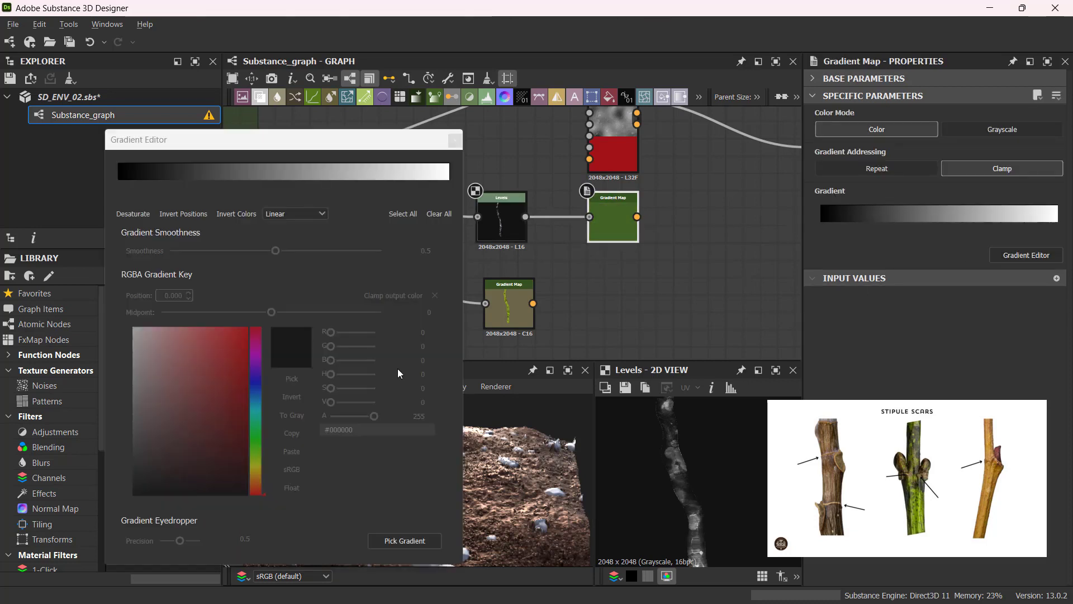
left_click(411, 540)
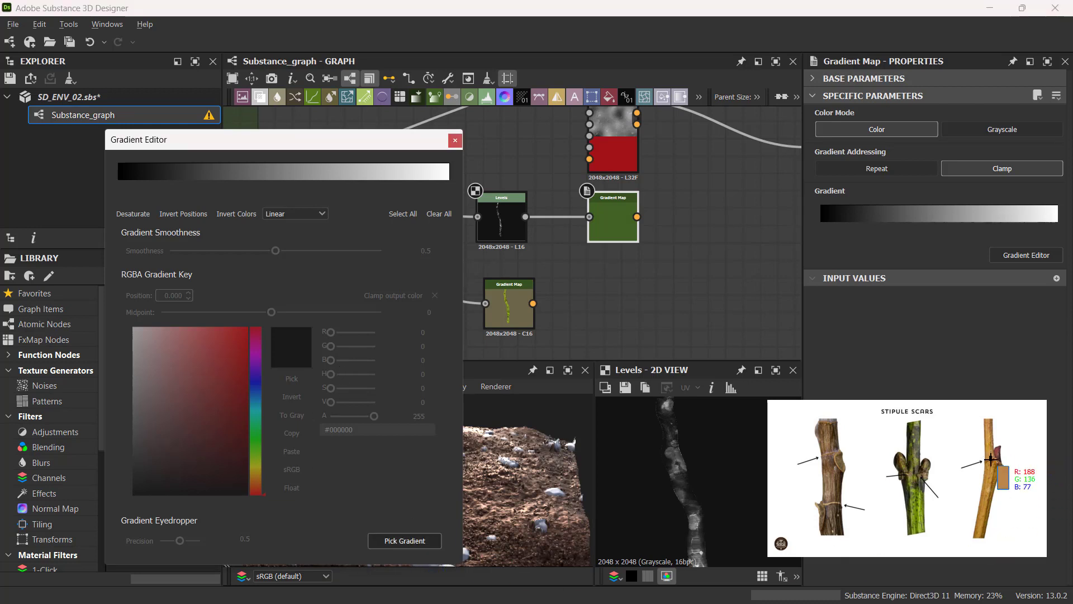
left_click_drag(991, 459, 992, 470)
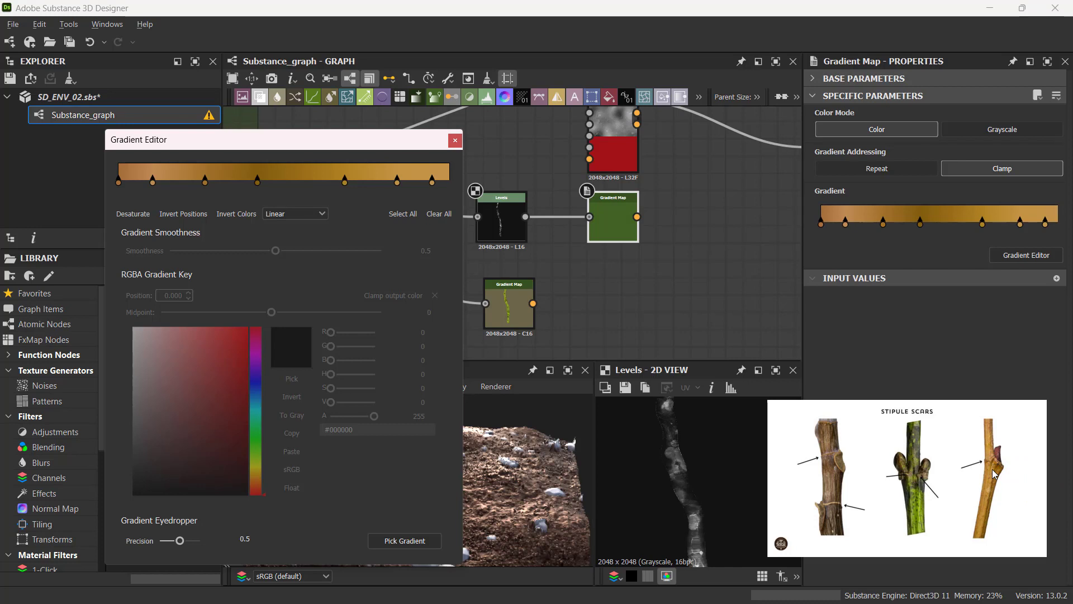
left_click(456, 141)
double_click(609, 224)
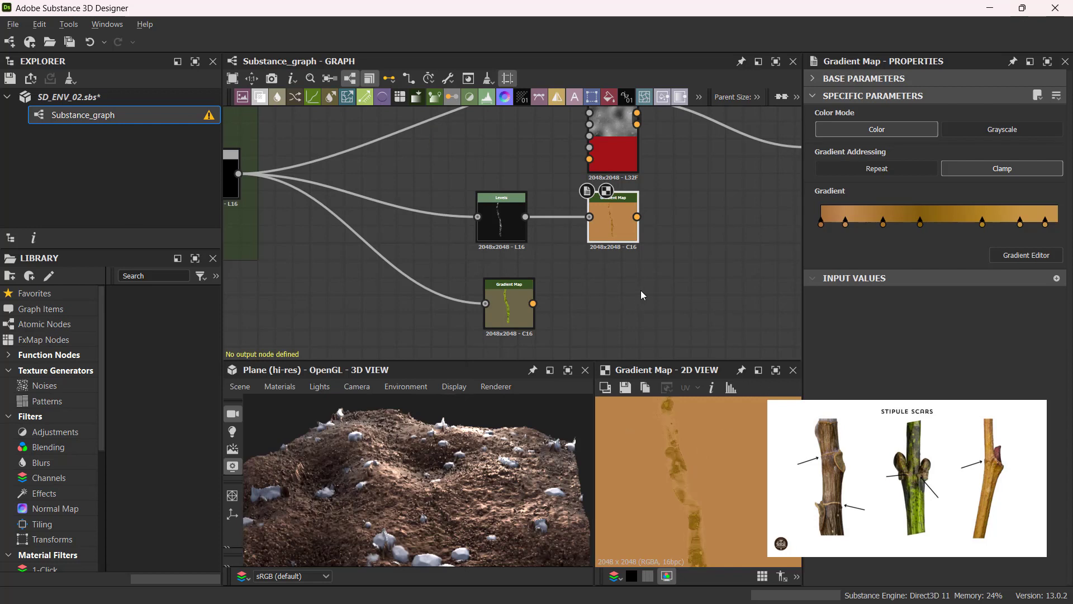
- Align the green Gradient Map node directly beneath the brown Gradient Map node
middle_click_drag(607, 297, 534, 293)
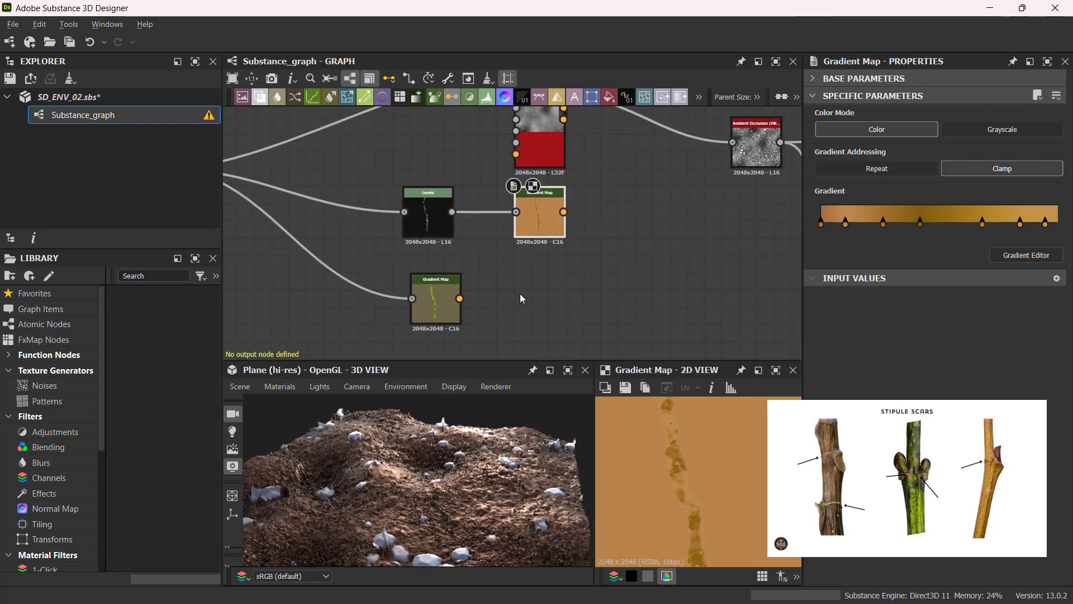
left_click_drag(461, 314, 566, 320)
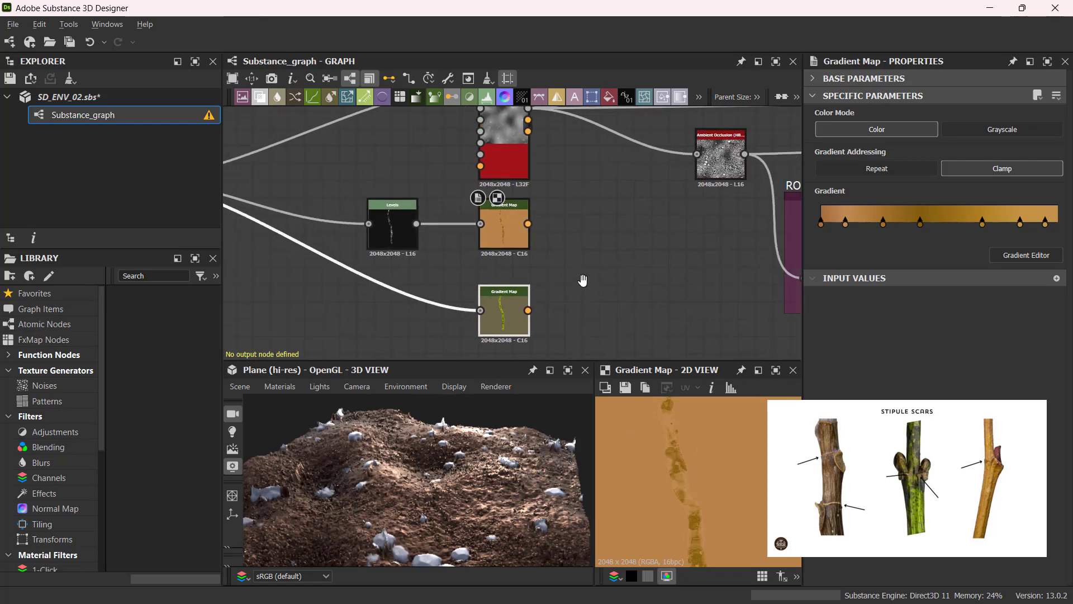
- Add a Blend node with the brown Gradient Map as its foreground and the green Gradient Map as its background
middle_click_drag(627, 255, 546, 260)
left_click(546, 260)
right_click(544, 260)
left_click(526, 263)
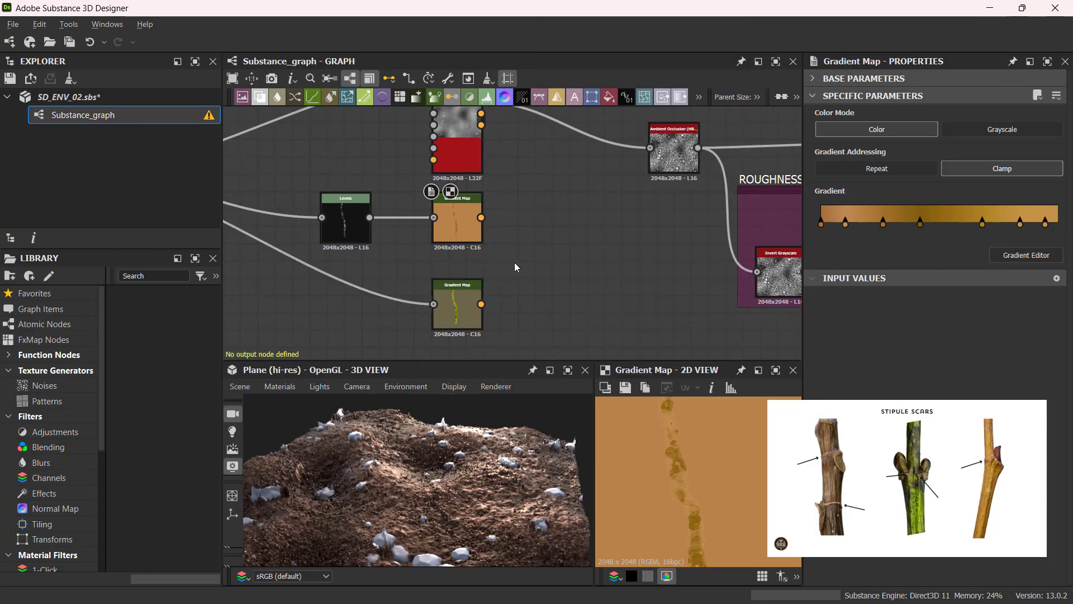
key("space")
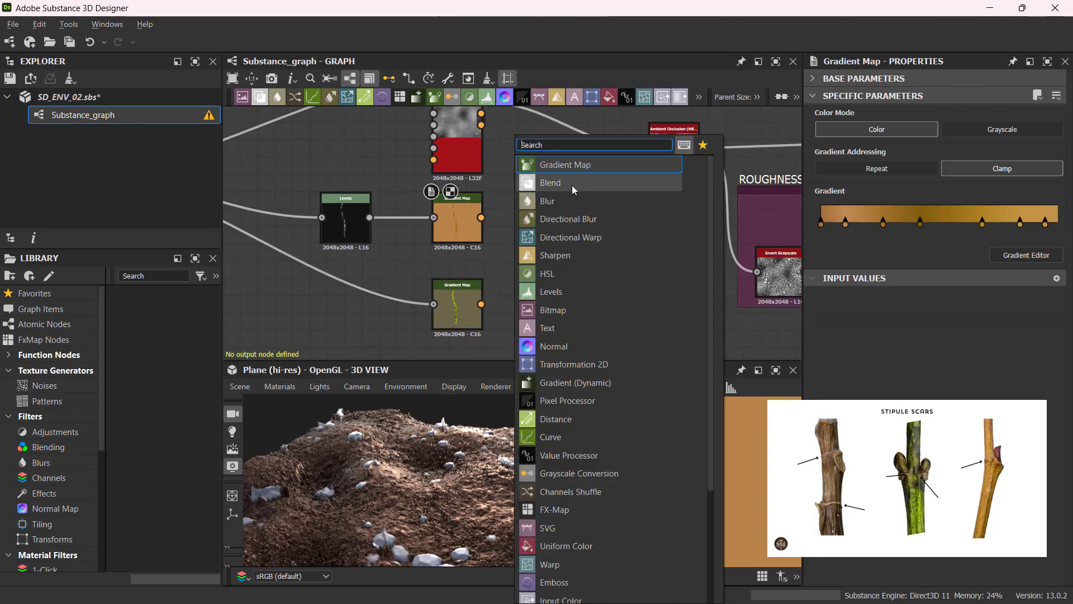
key("Escape")
left_click_drag(511, 266, 617, 267)
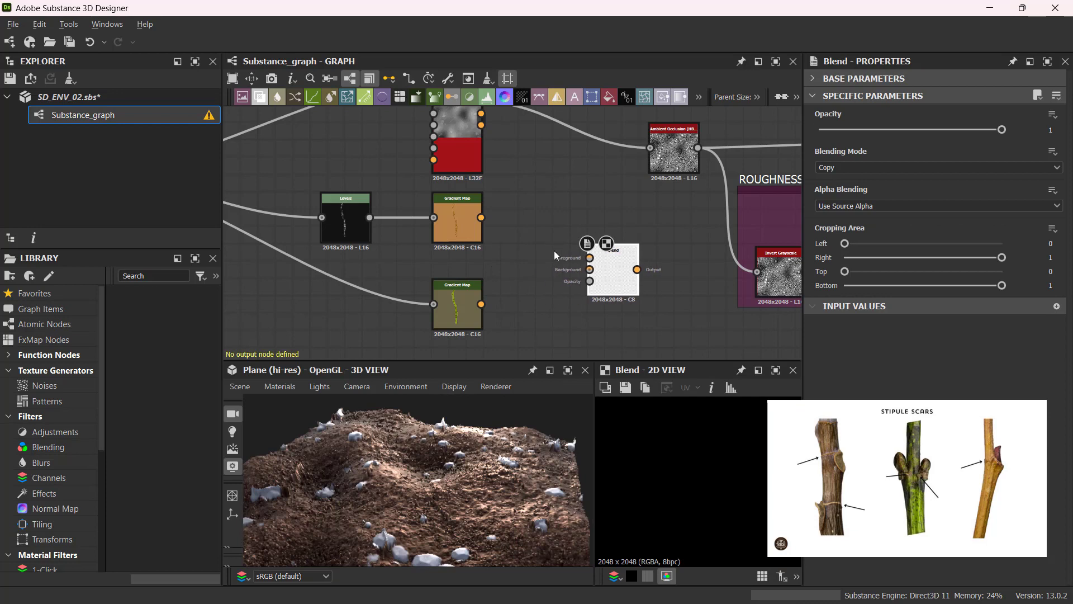
left_click_drag(481, 218, 594, 257)
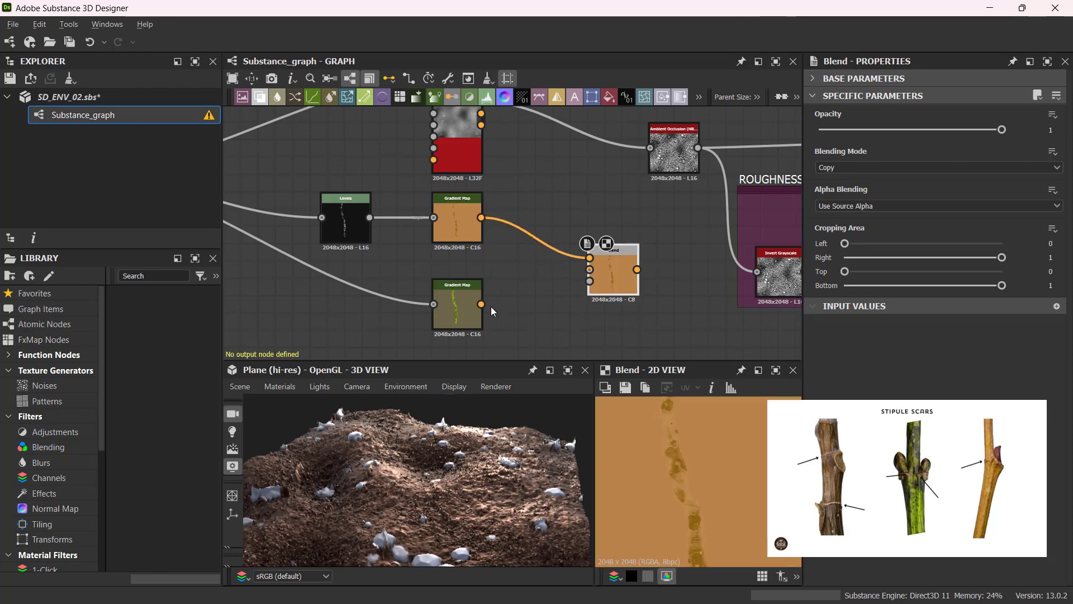
left_click_drag(482, 304, 618, 270)
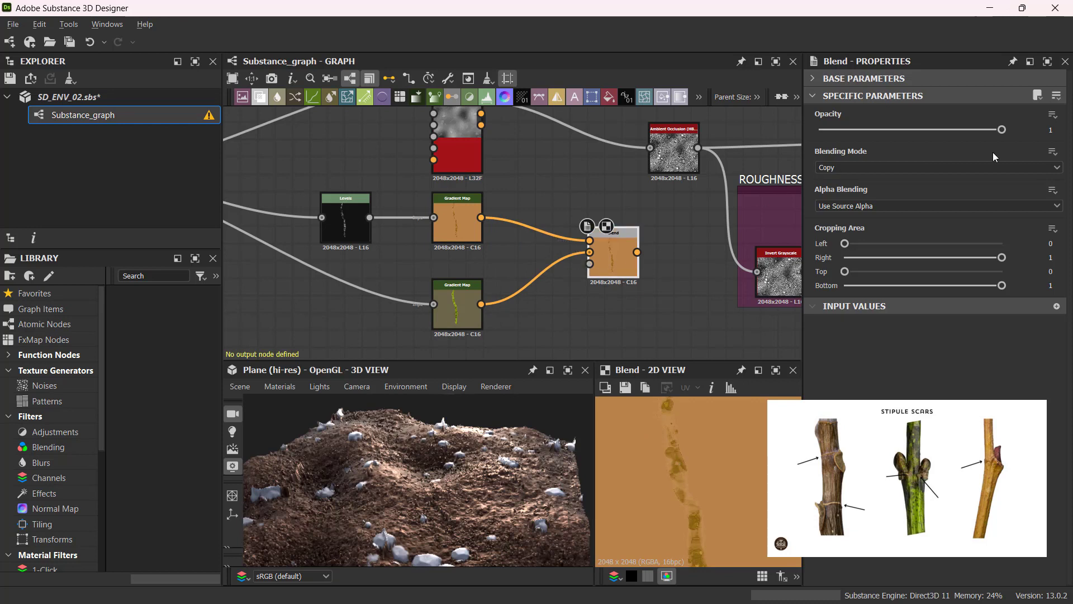
- Try the Multiply blending mode on the new Blend node and return it to Copy
left_click_drag(1004, 136, 1037, 140)
left_click(966, 168)
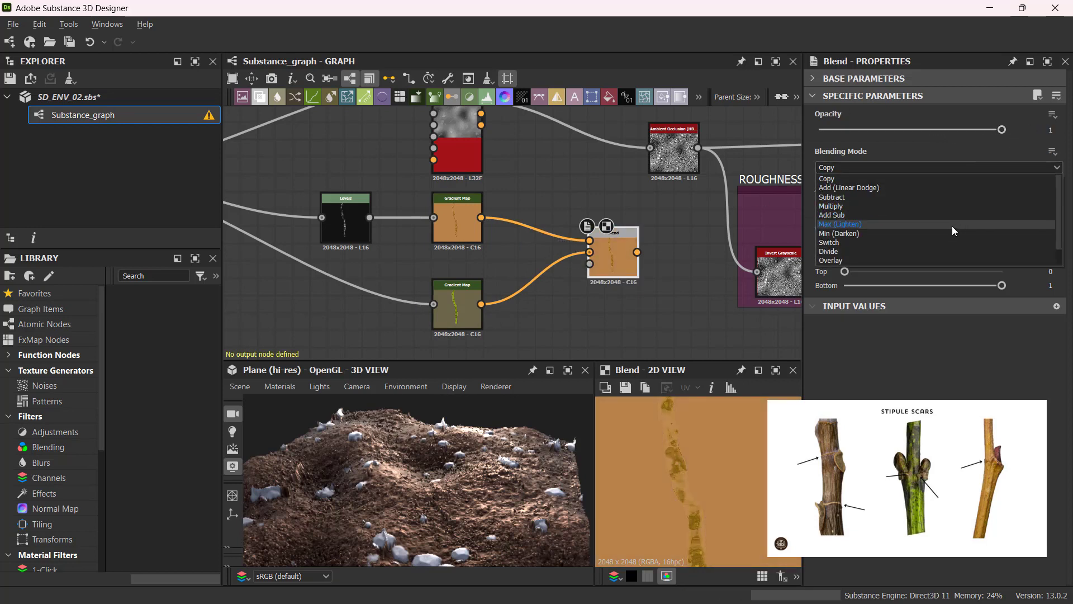
left_click(954, 205)
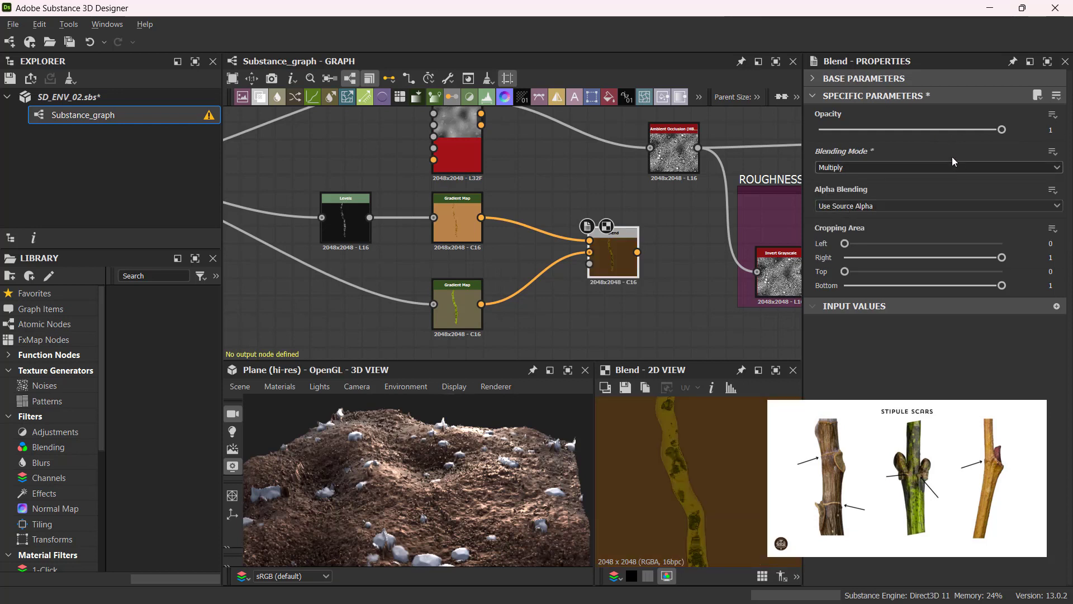
left_click(978, 168)
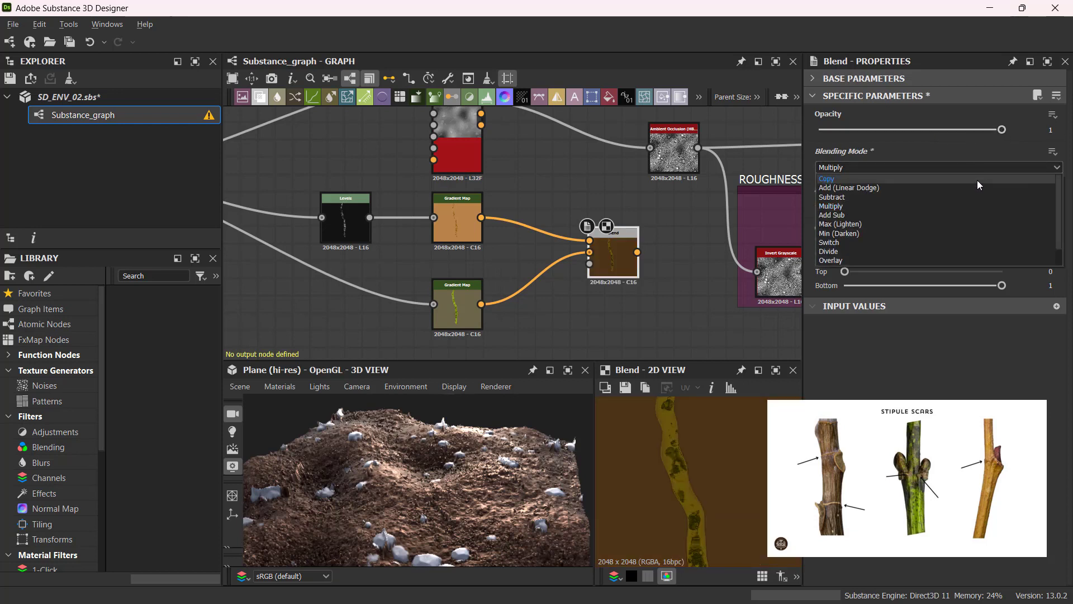
left_click(977, 178)
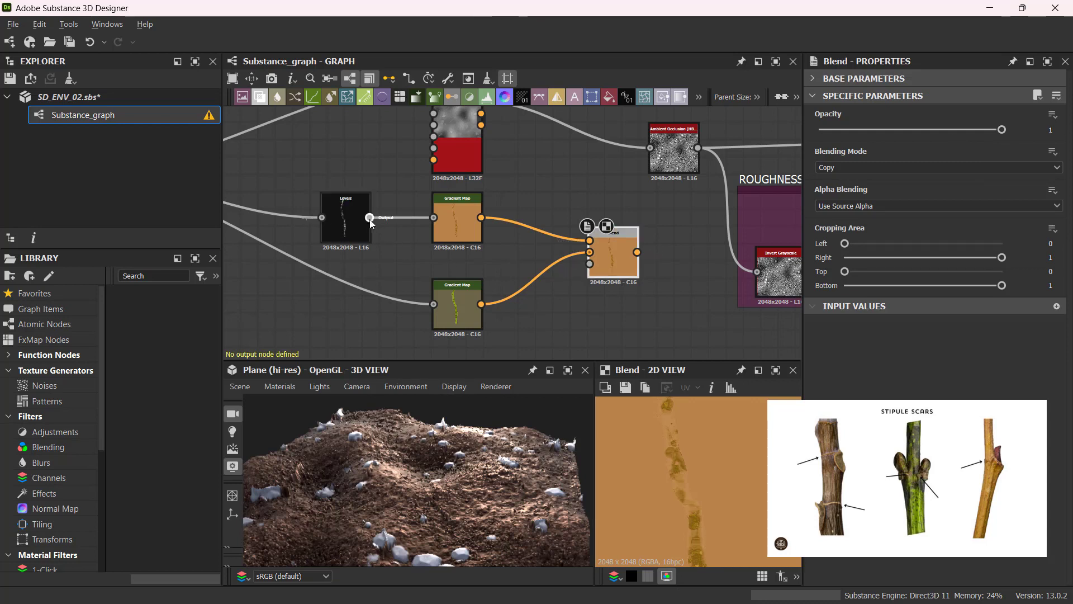
- Connect the Levels output to the Blend node's opacity input, and set the Blend to Multiply at 0.75 opacity
left_click_drag(369, 218, 590, 264)
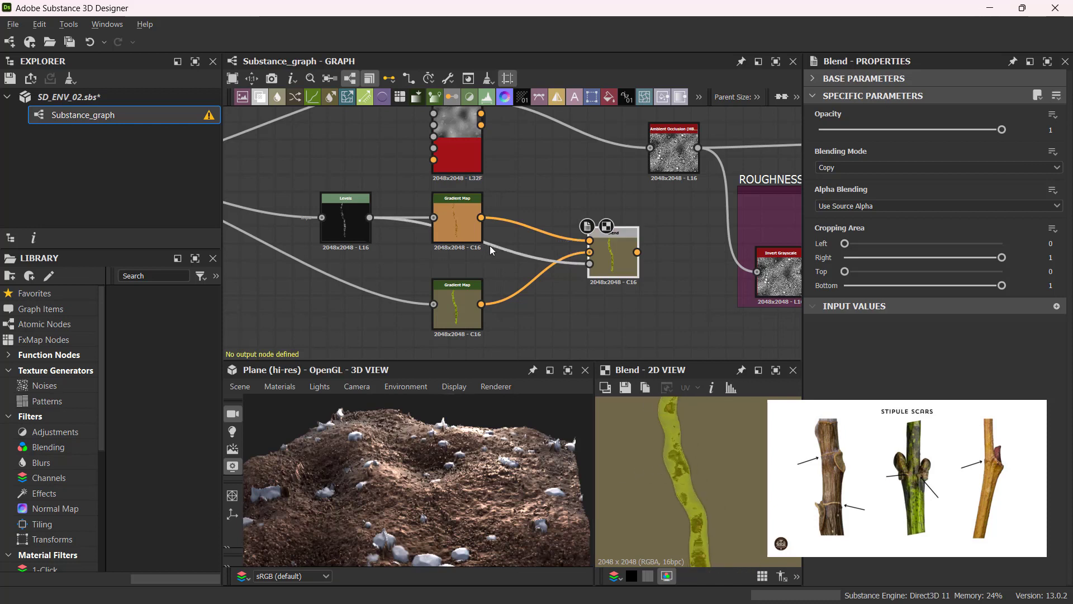
scroll(705, 462, "up", 2)
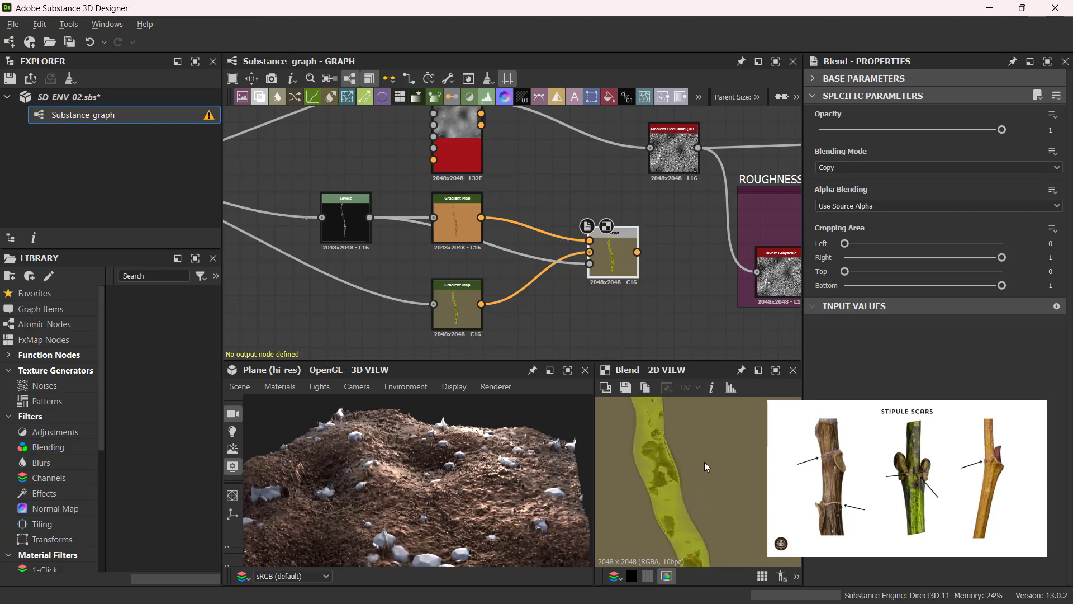
left_click(877, 167)
left_click(879, 206)
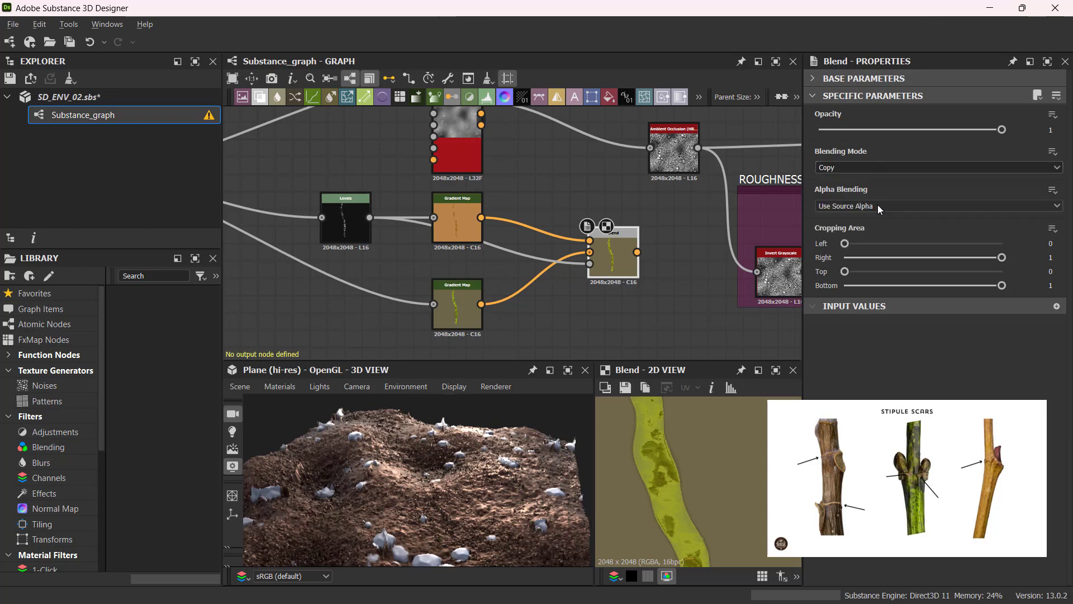
left_click_drag(991, 129, 956, 137)
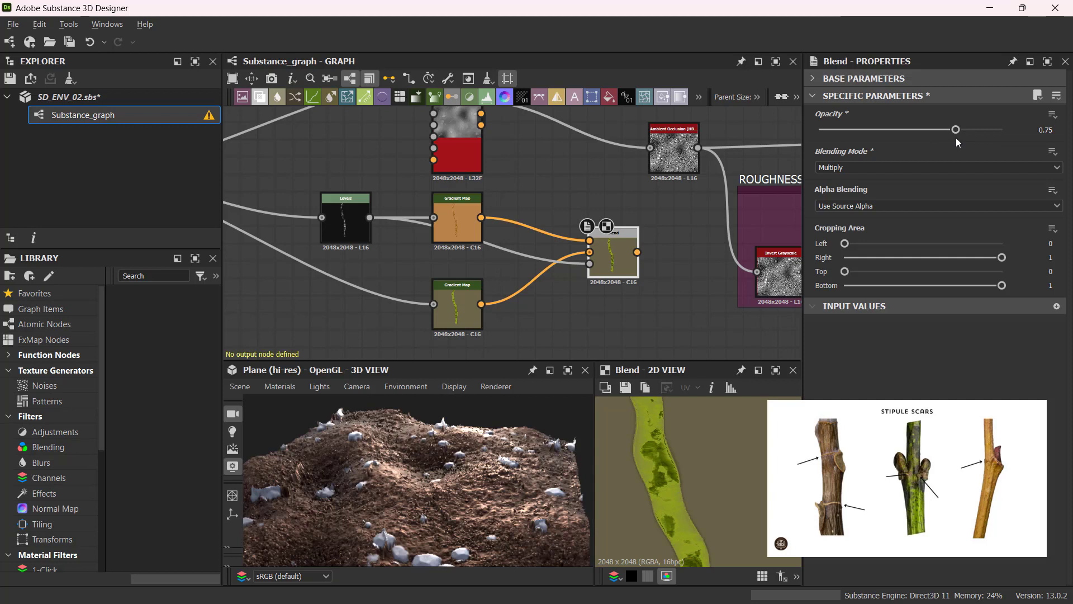
- Try the Overlay and Screen blending modes on the Blend node and return it to Multiply
left_click(868, 167)
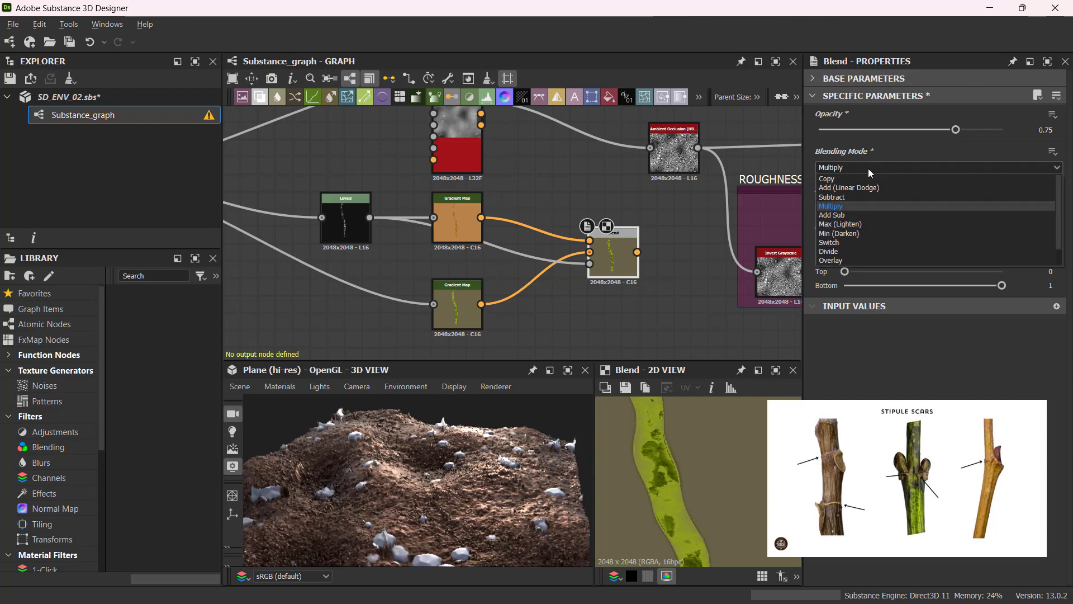
left_click(877, 259)
left_click(900, 165)
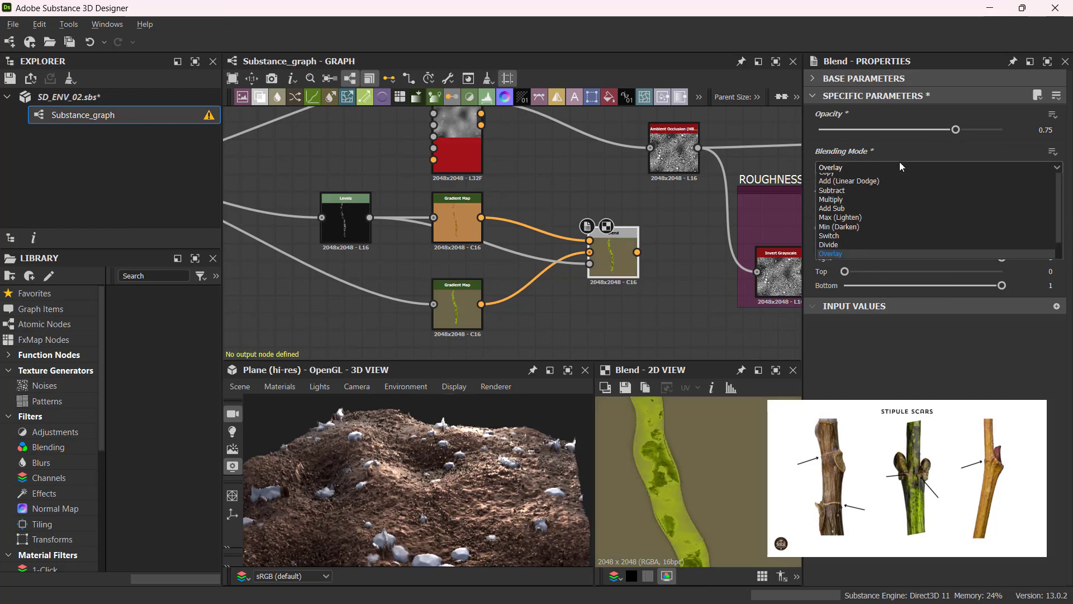
left_click(891, 252)
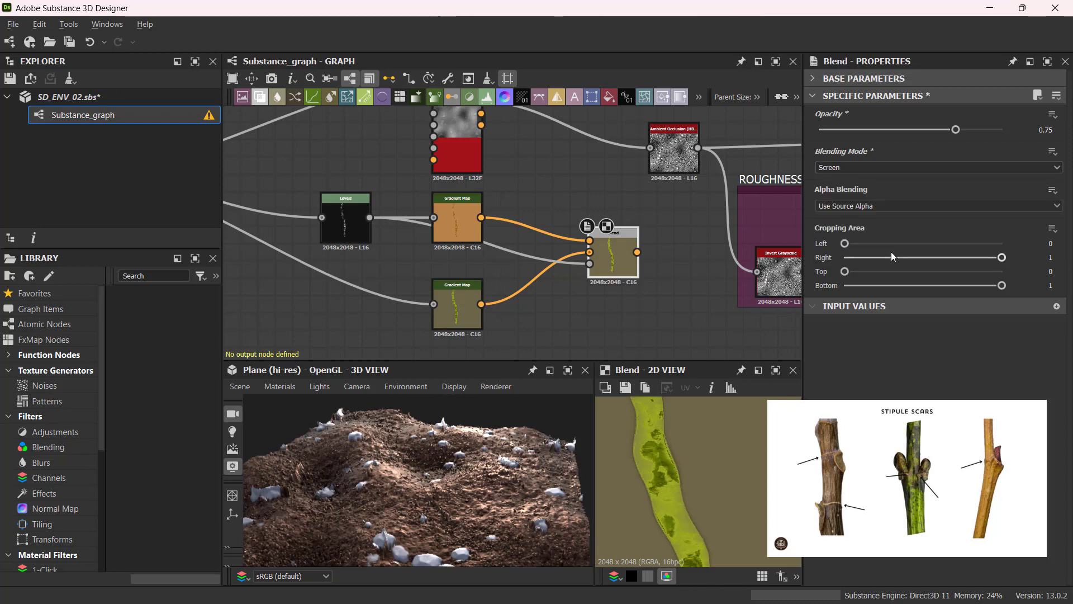
left_click(905, 164)
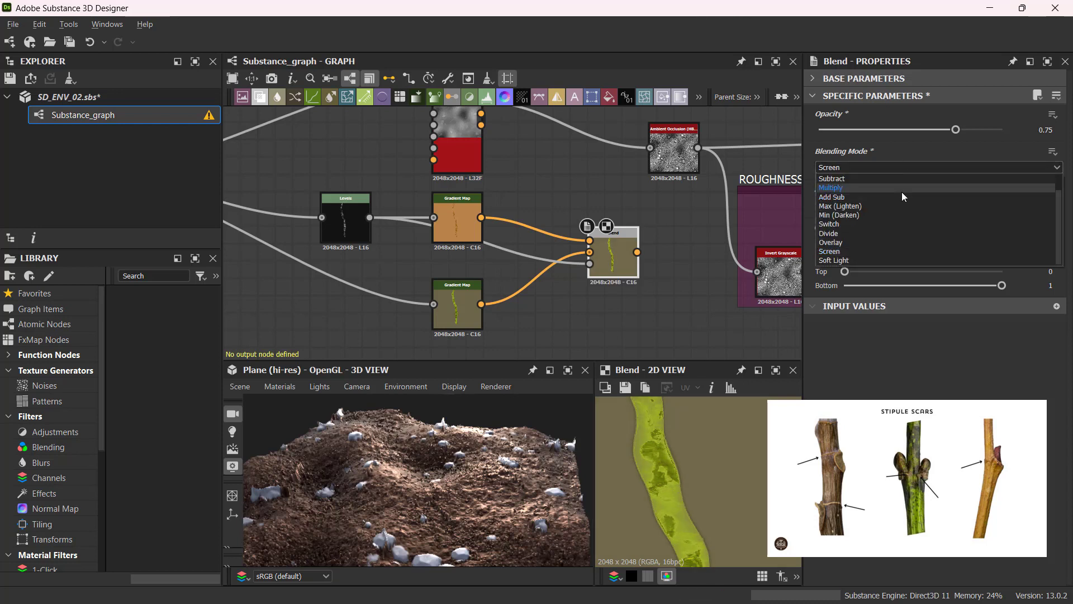
left_click(901, 193)
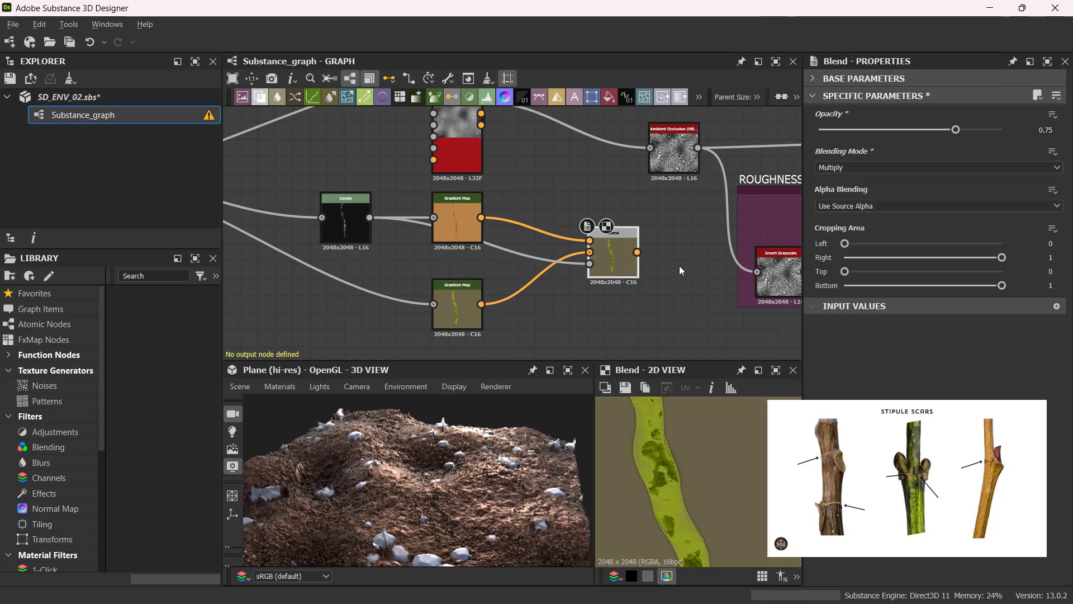
- Move the Levels node further from the Gradient Maps, to a height midway between the two
scroll(666, 307, "down", 2)
middle_click_drag(666, 306, 608, 267)
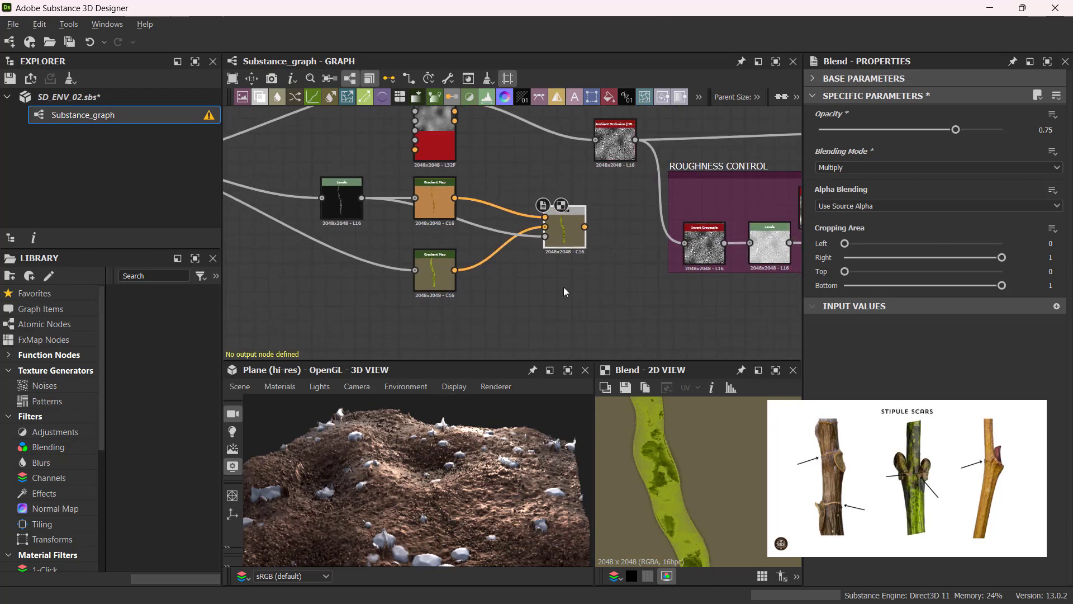
left_click_drag(330, 218, 303, 255)
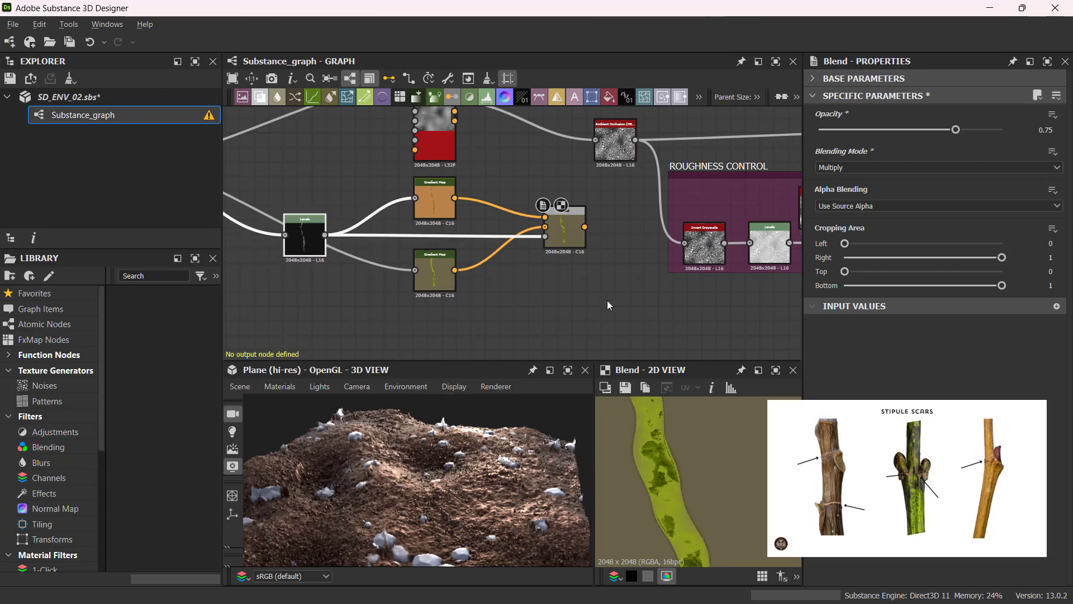
- Move the Levels, both Gradient Maps and their Blend together to the end of the graph, below the final material node
scroll(607, 300, "down", 3)
left_click_drag(416, 209, 723, 306)
scroll(722, 306, "down", 2)
scroll(723, 307, "down", 2)
middle_click_drag(747, 292, 453, 312)
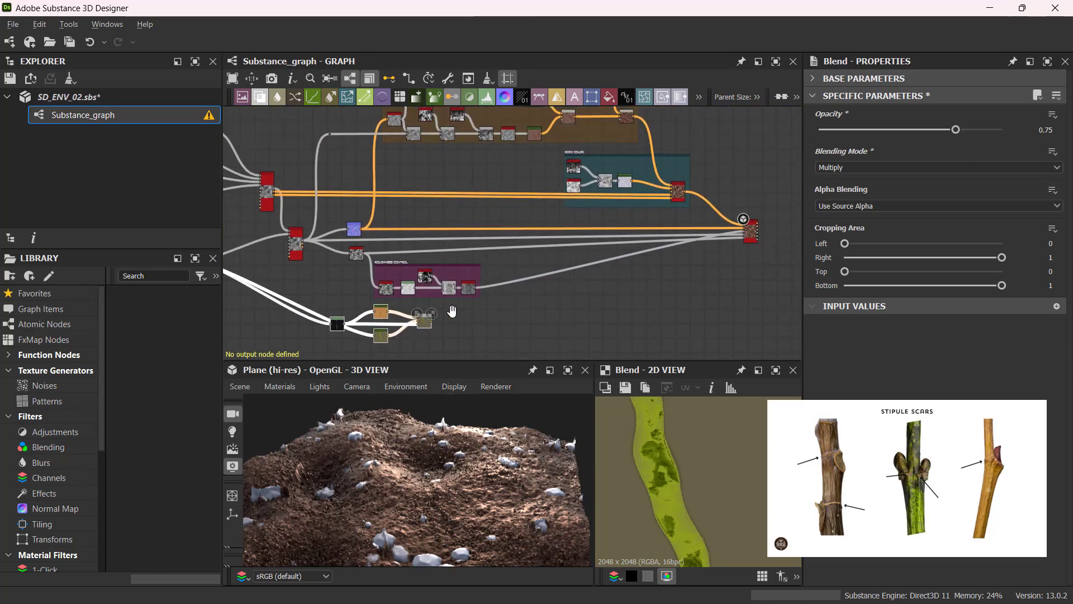
left_click_drag(425, 328, 720, 291)
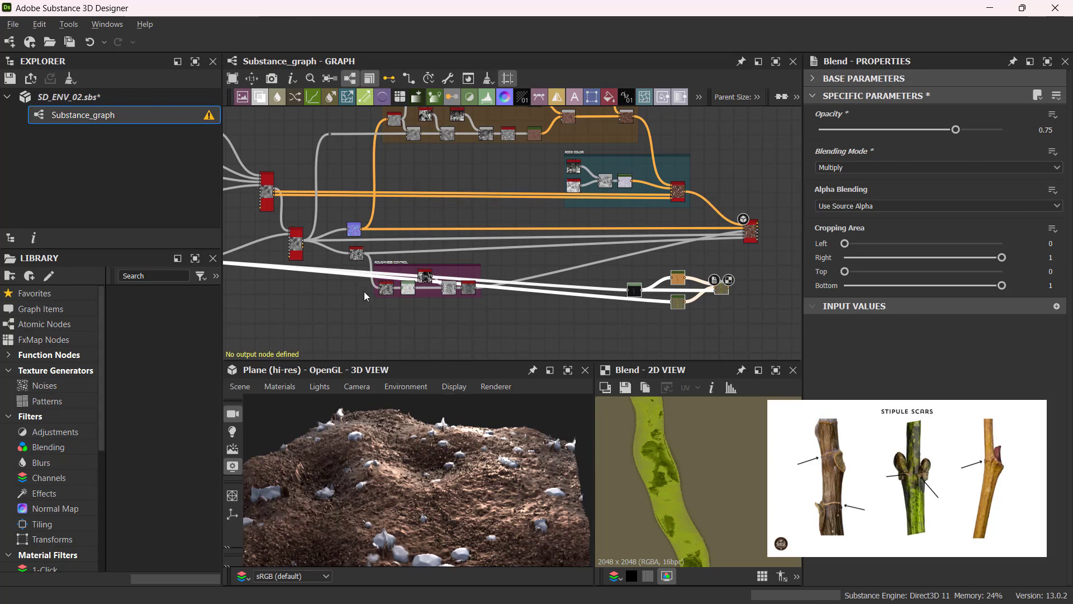
- Move the ROUGHNESS CONTROL frame with its nodes slightly up, closer to the Ambient Occlusion node
scroll(391, 301, "up", 3)
scroll(392, 301, "up", 1)
left_click(519, 209)
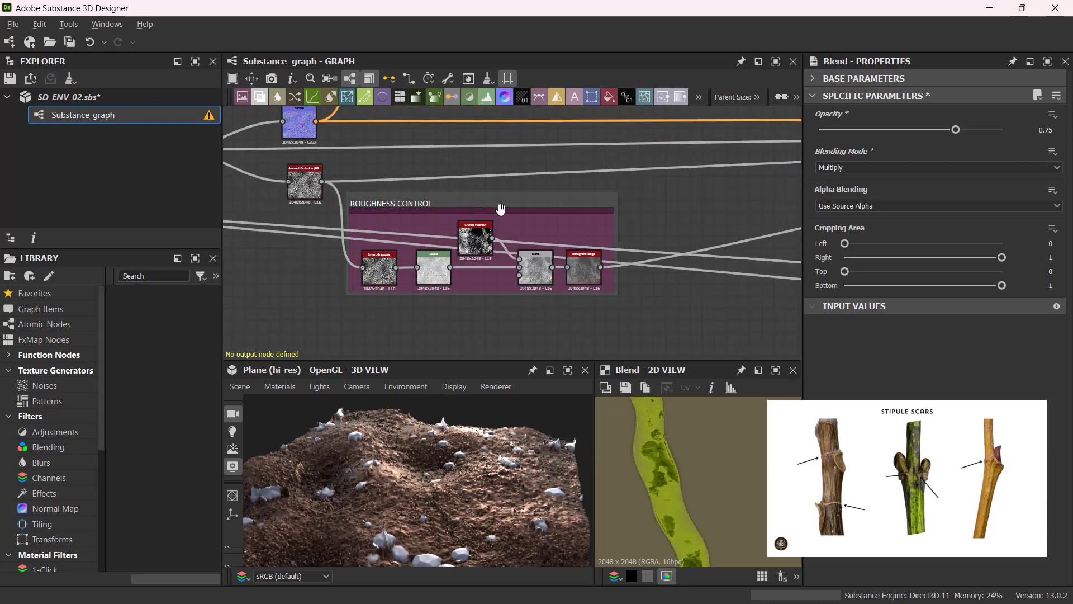
left_click_drag(519, 209, 527, 173)
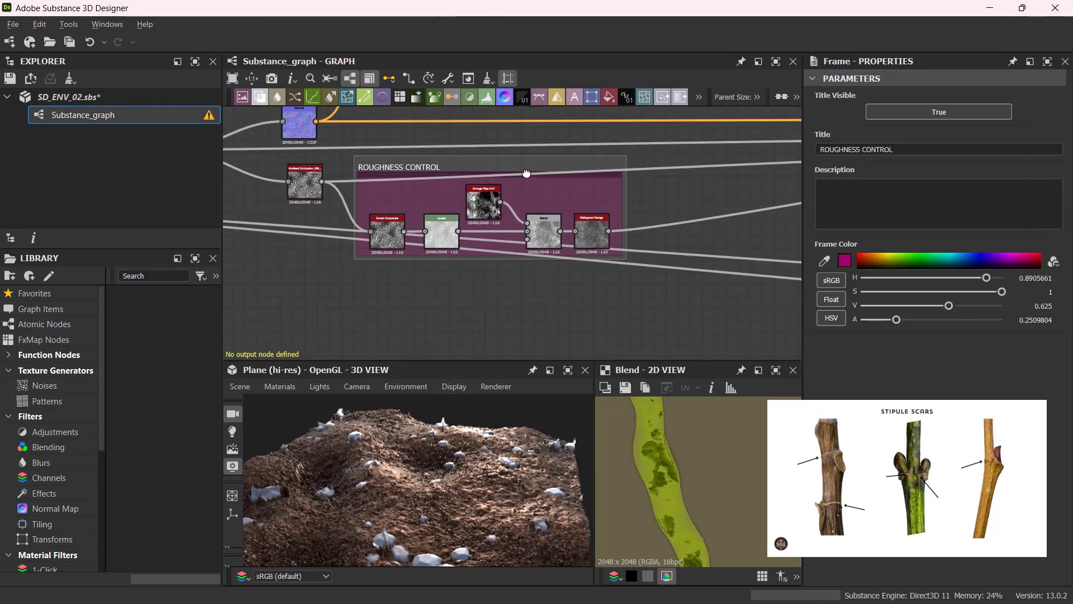
left_click(442, 336)
scroll(444, 336, "down", 2)
scroll(347, 308, "up", 2)
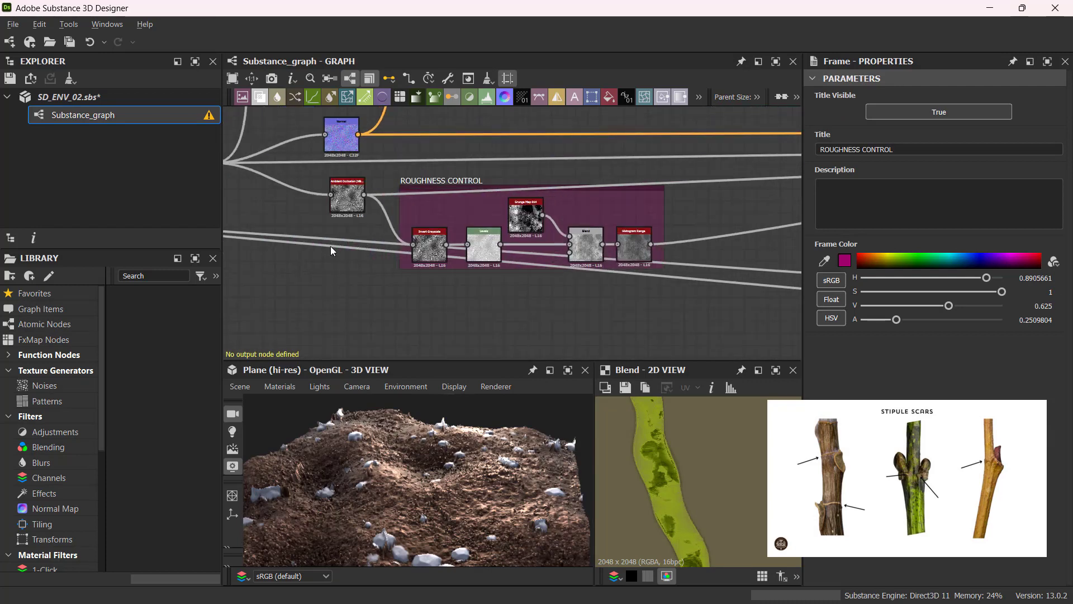
- Shift the twig's last node and the green twig frame slightly lower in the graph
scroll(360, 302, "down", 3)
middle_click_drag(346, 307, 560, 255)
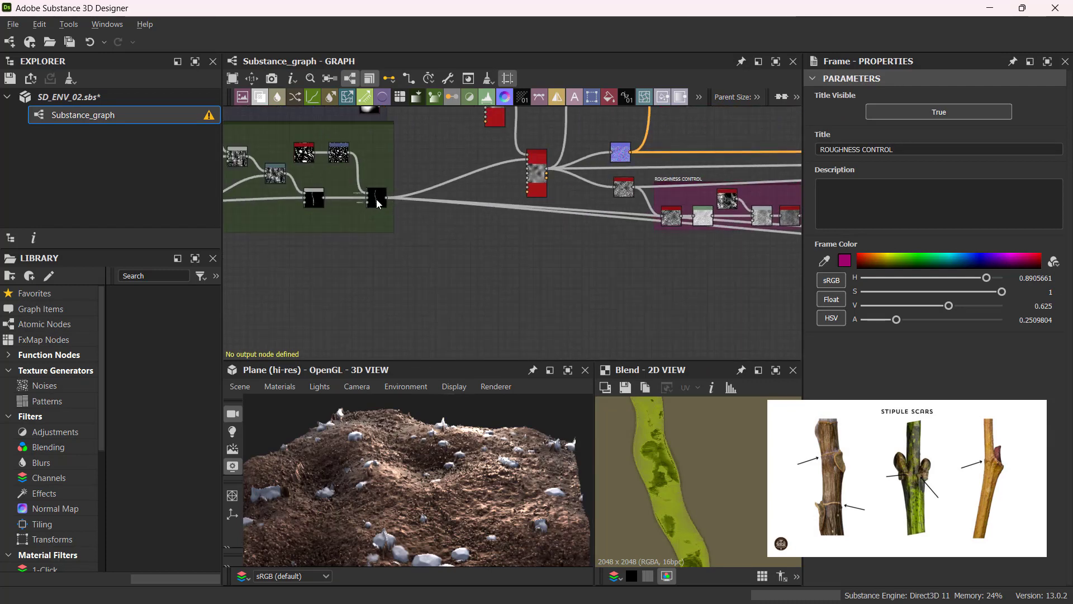
left_click_drag(377, 199, 377, 220)
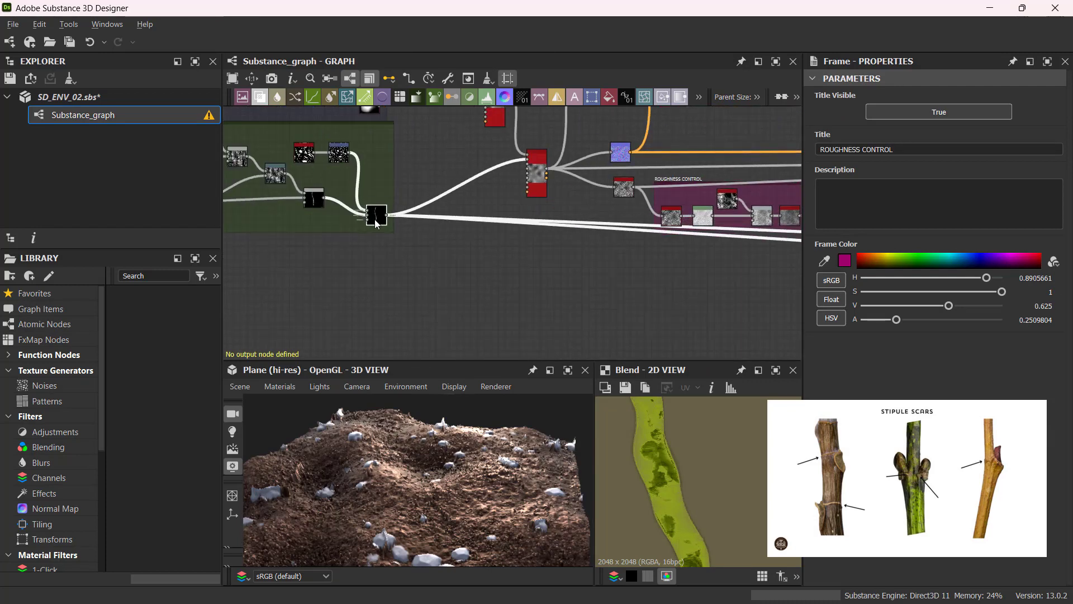
scroll(410, 180, "down", 2)
middle_click_drag(413, 184, 626, 226)
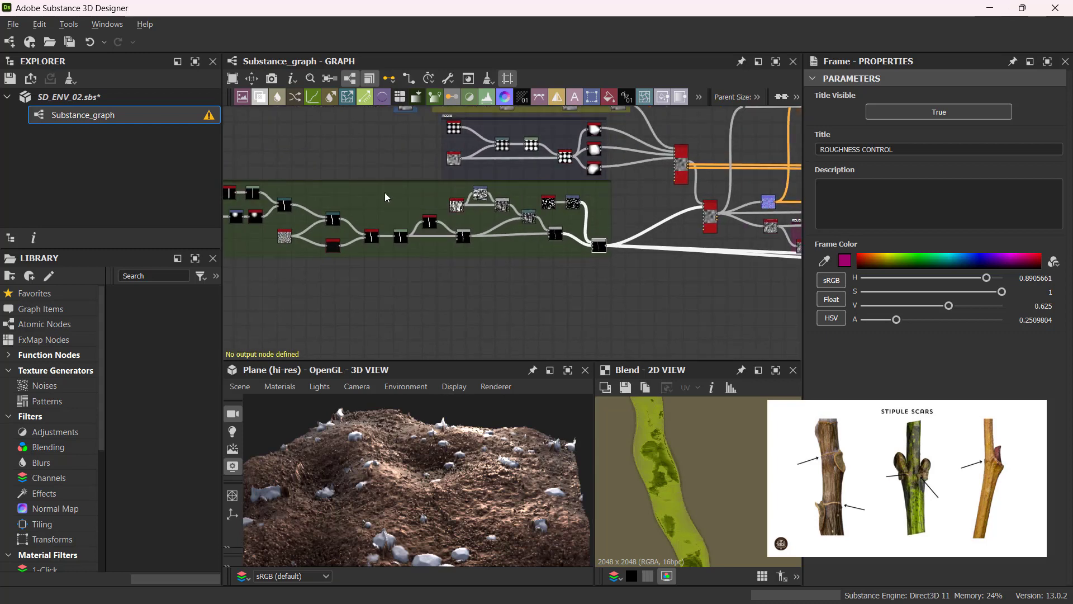
left_click_drag(386, 180, 380, 204)
- Examine the twig color Blend node and the red material node in the rock color frame that feeds the final material
scroll(558, 246, "down", 4)
middle_click_drag(578, 284, 381, 283)
scroll(581, 253, "up", 8)
middle_click_drag(517, 320, 207, 382)
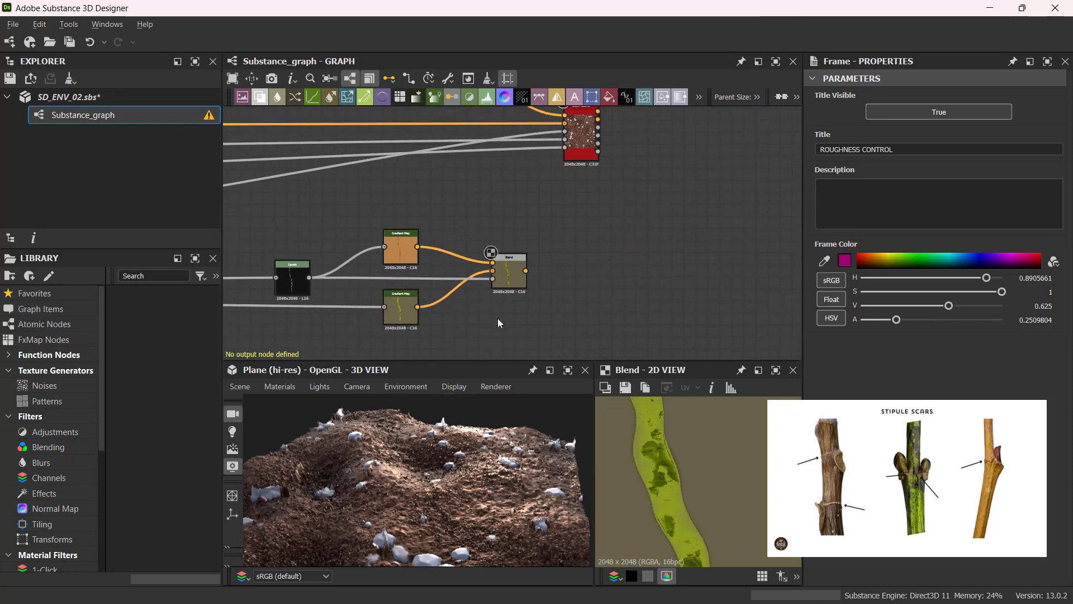
mouse_move(510, 278)
left_mouse_down()
mouse_move(546, 273)
mouse_move(515, 276)
left_mouse_up()
left_click(508, 270)
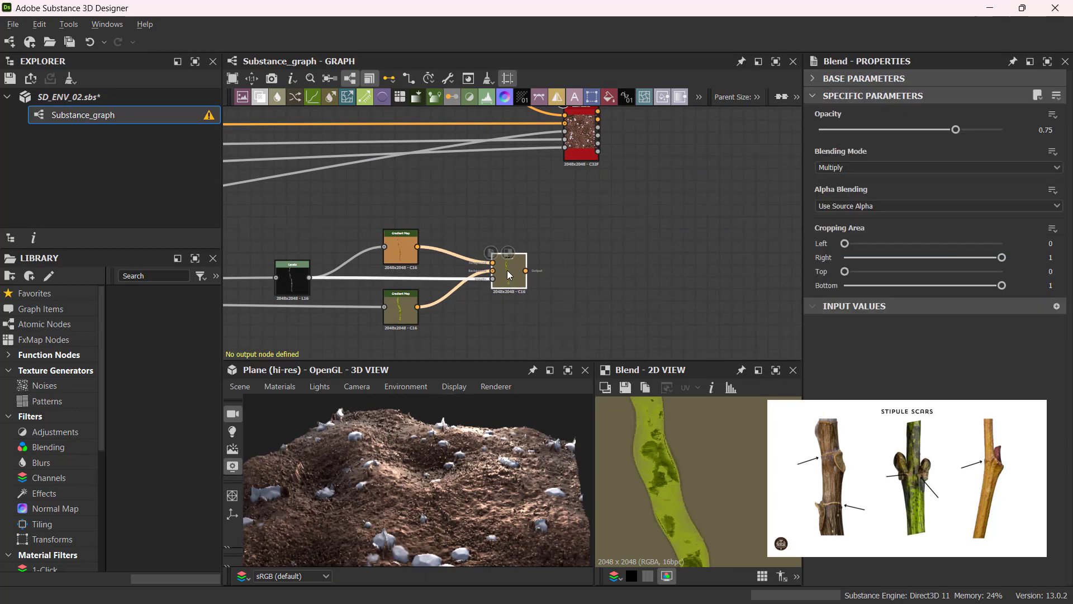
scroll(529, 269, "up", 1)
scroll(529, 269, "down", 3)
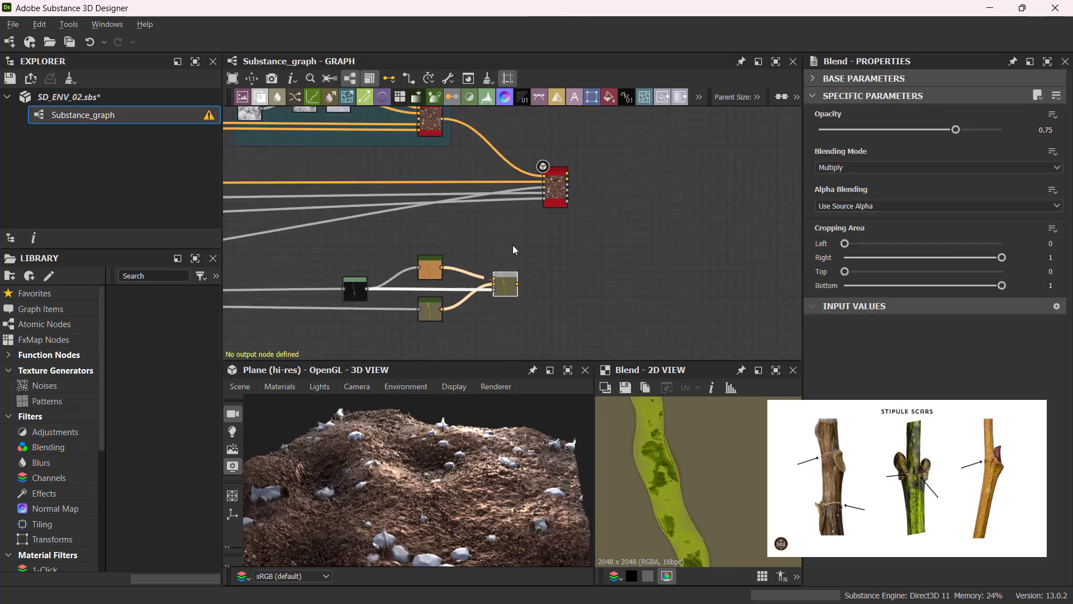
middle_click_drag(563, 240, 599, 261)
scroll(536, 197, "up", 3)
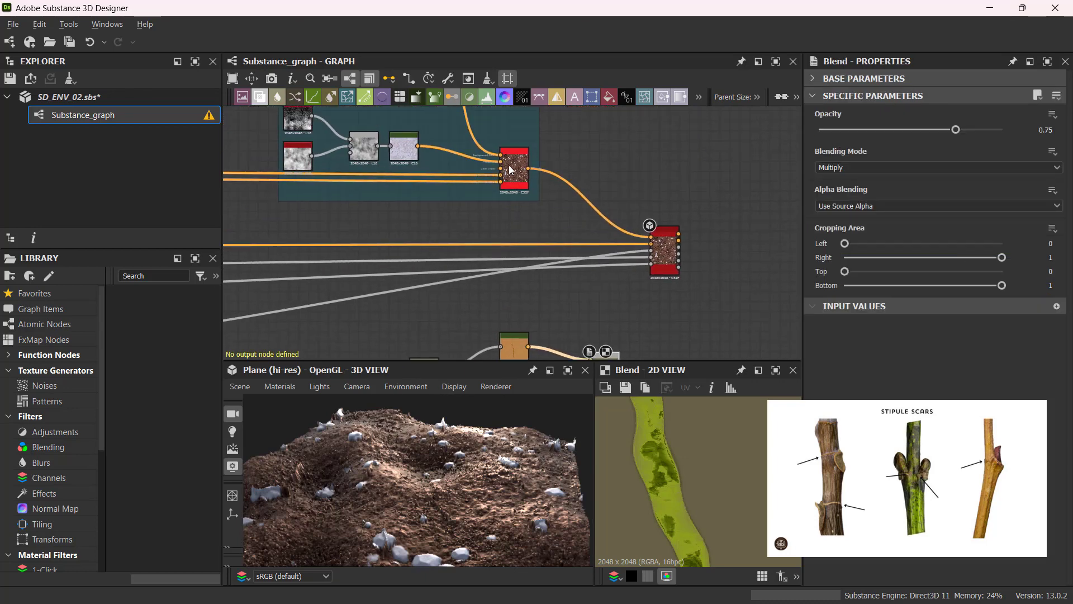
key("ctrl")
key("ctrl")
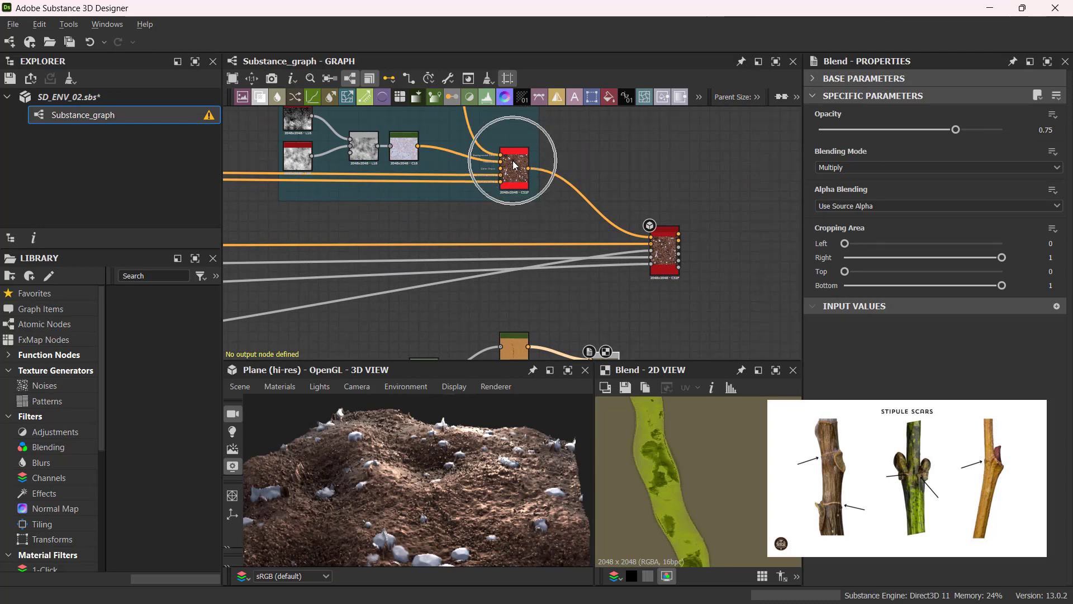
middle_click_drag(568, 229, 512, 134)
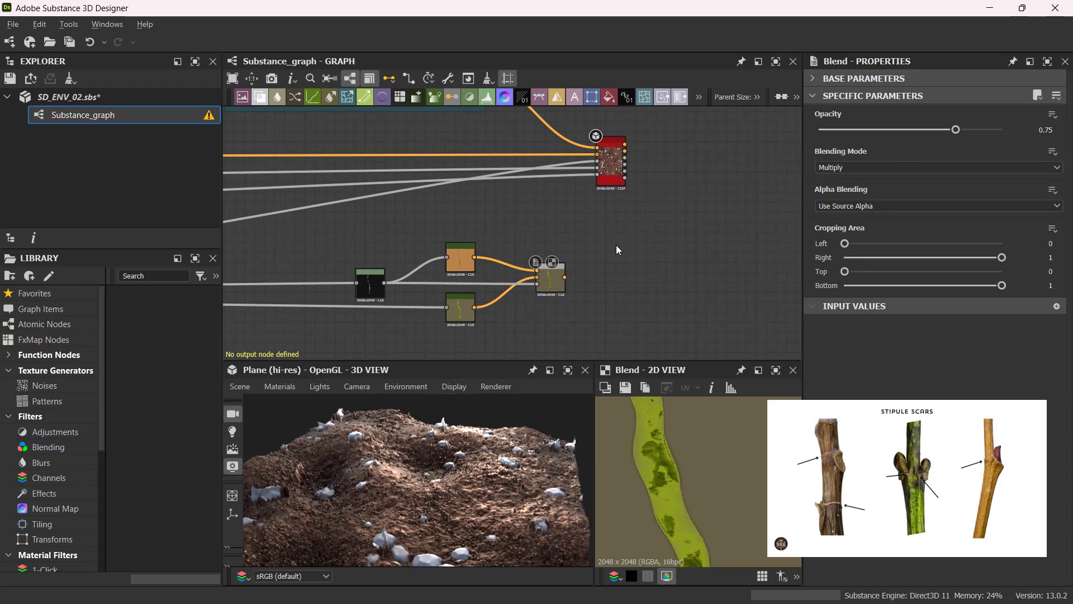
- Add a Shape Splatter Blend Color node beyond the twig color Blend, and shift the Base Material node outward to make room
key("space")
type("shape")
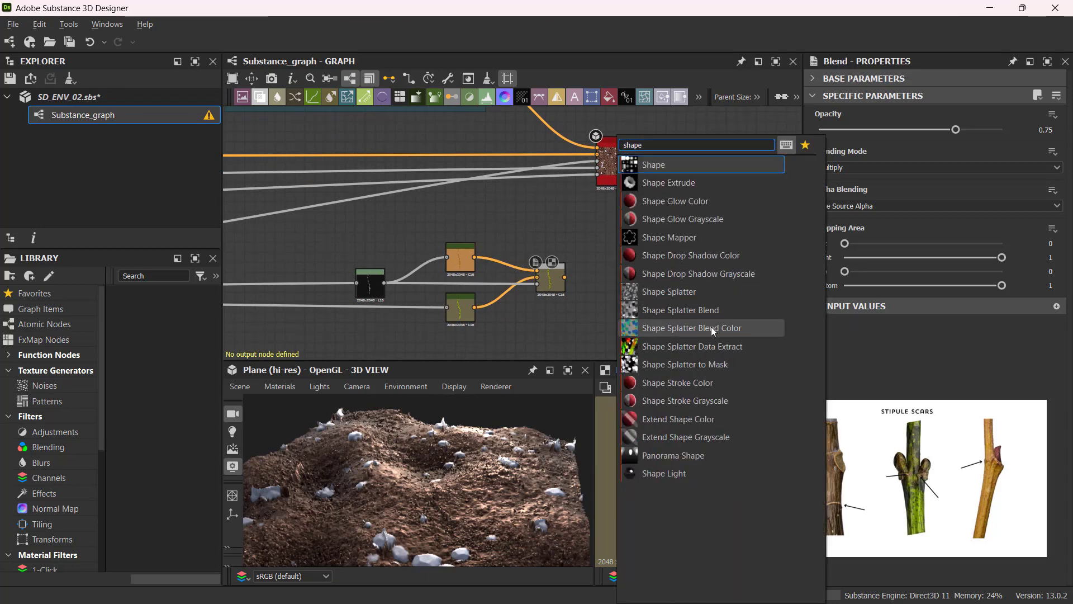
left_click(716, 330)
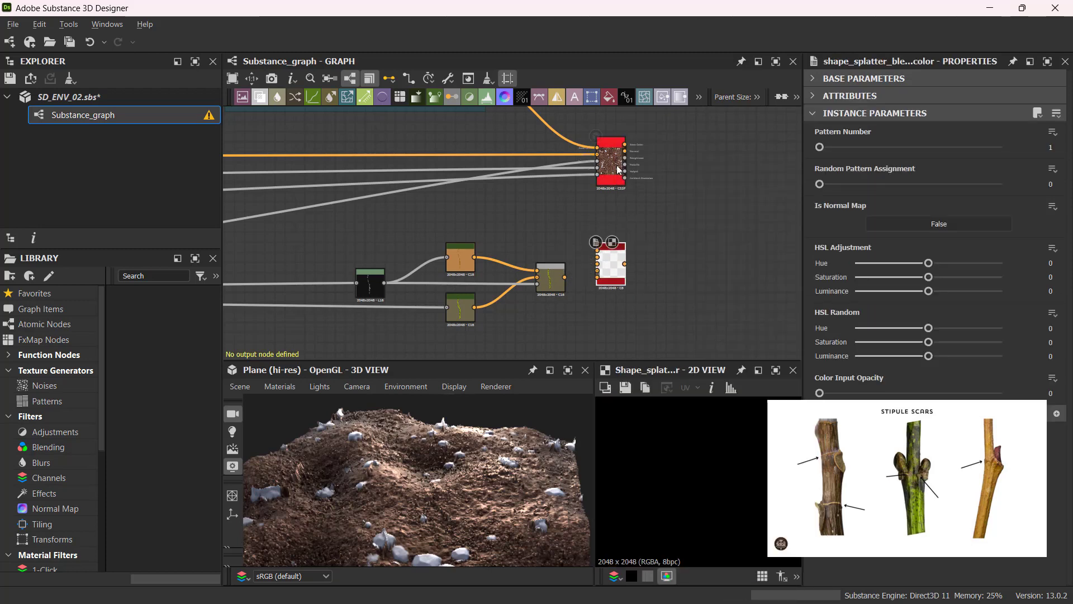
left_click_drag(617, 167, 746, 166)
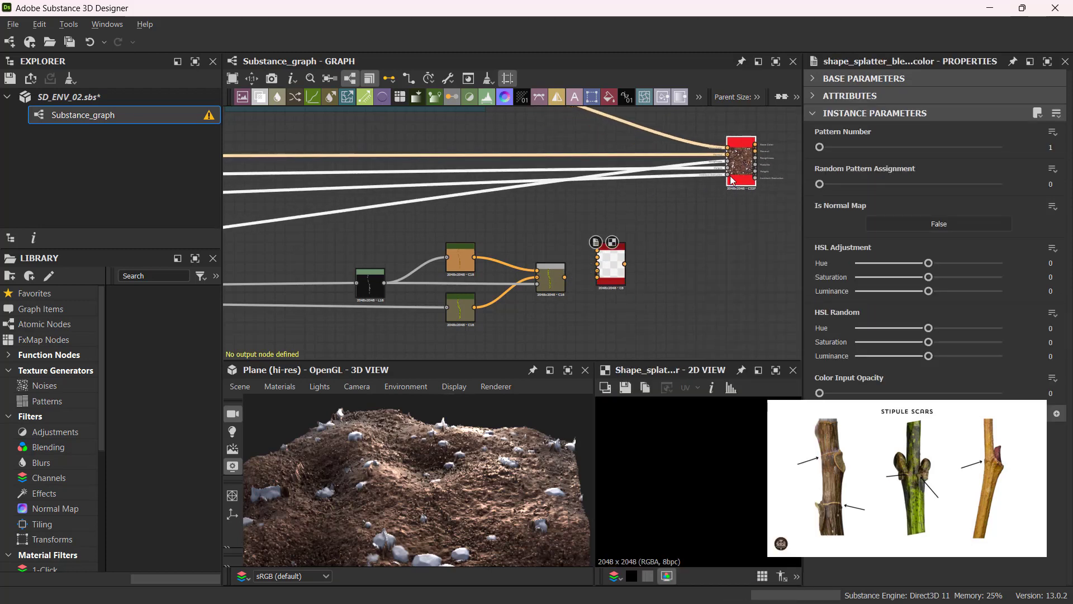
scroll(675, 221, "down", 1)
middle_click_drag(676, 224, 603, 264)
scroll(603, 264, "down", 1)
left_click_drag(559, 293, 586, 285)
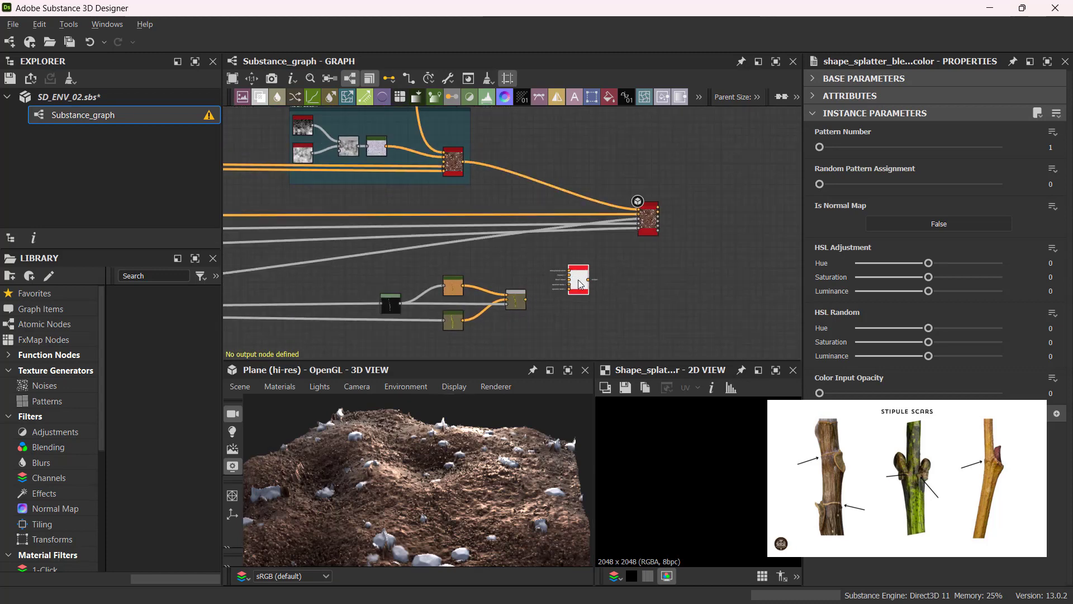
- Connect the output of the red node in the ROCK COLOR frame to the new Shape Splatter Blend Color's Background Color input
scroll(602, 308, "up", 2)
scroll(474, 206, "down", 1)
middle_click_drag(474, 207, 470, 153)
scroll(421, 139, "up", 2)
scroll(433, 163, "down", 1)
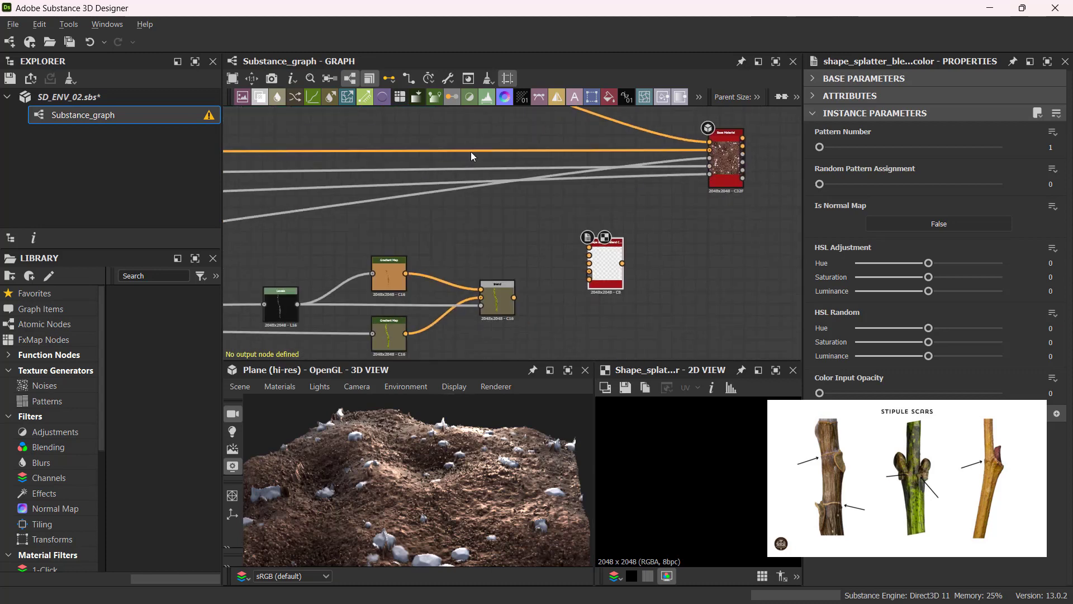
scroll(605, 254, "up", 2)
middle_click_drag(605, 255, 595, 235)
scroll(562, 222, "down", 3)
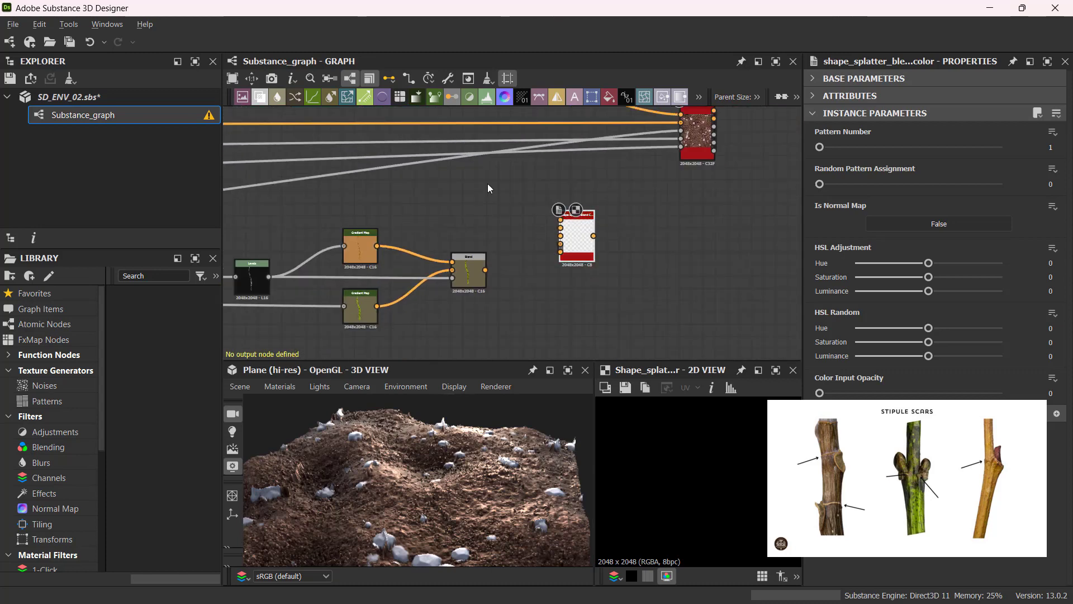
scroll(488, 183, "down", 1)
middle_click_drag(488, 184, 558, 221)
scroll(593, 263, "up", 2)
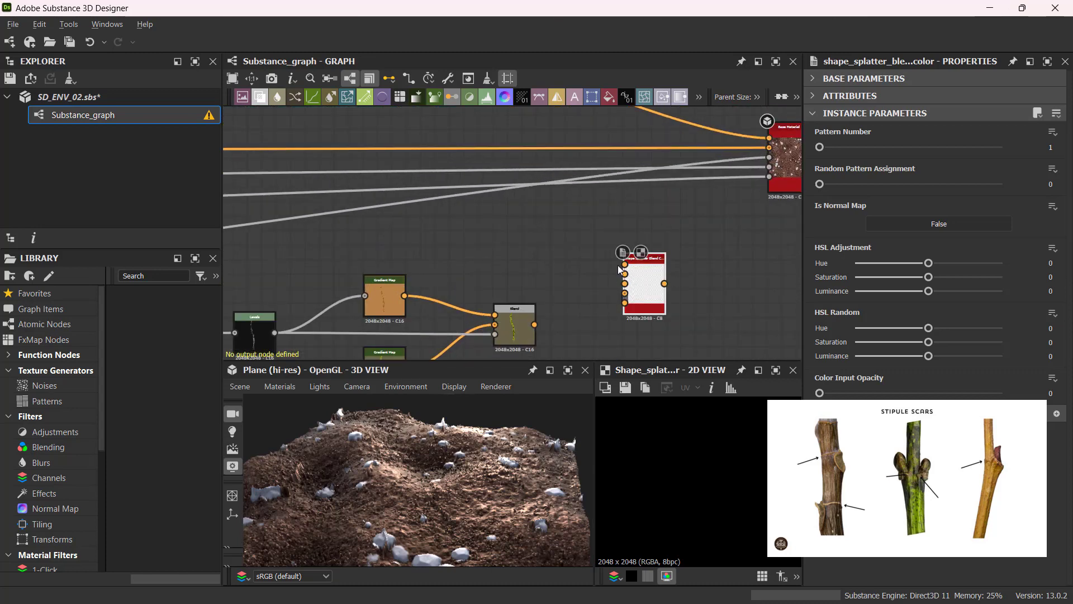
scroll(561, 249, "down", 2)
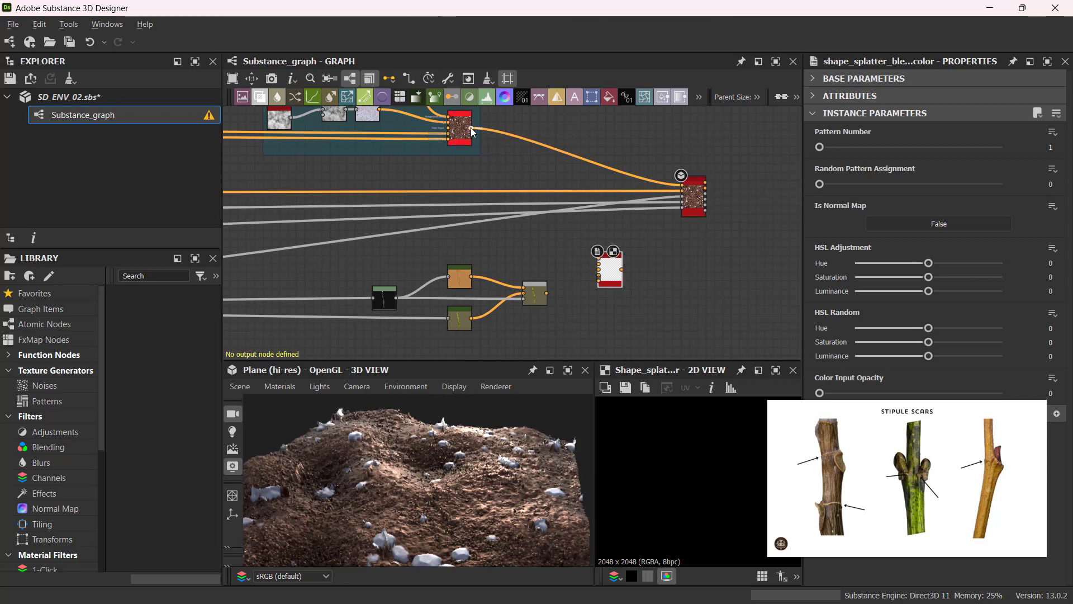
left_click_drag(579, 260, 606, 263)
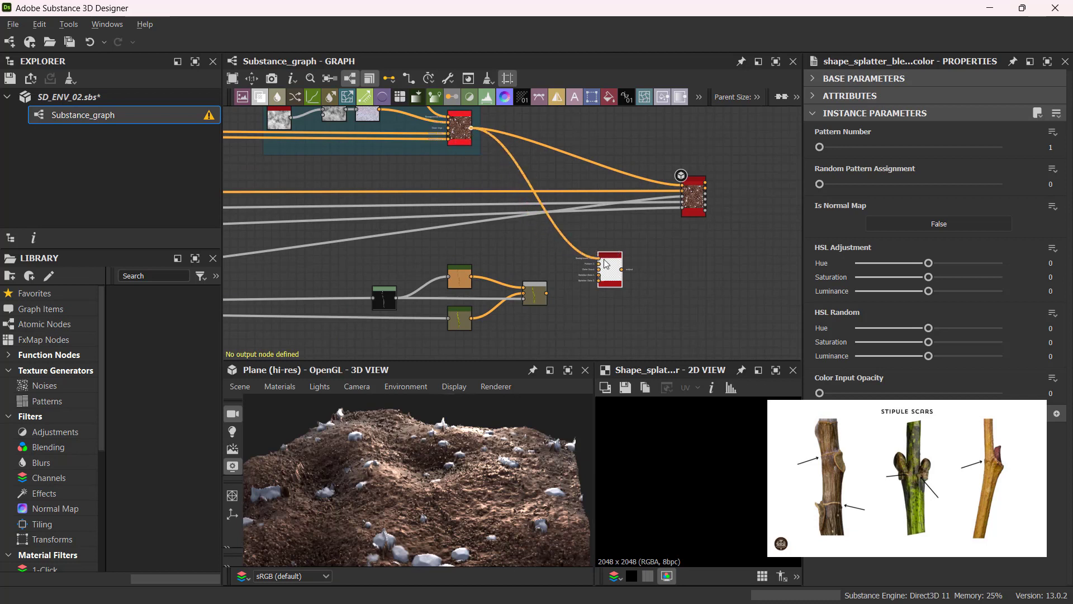
- Connect the twig color Blend output to the Pattern 1 input of the Shape Splatter Blend Color node
scroll(559, 271, "up", 2)
middle_click_drag(559, 270, 473, 187)
scroll(502, 170, "up", 2)
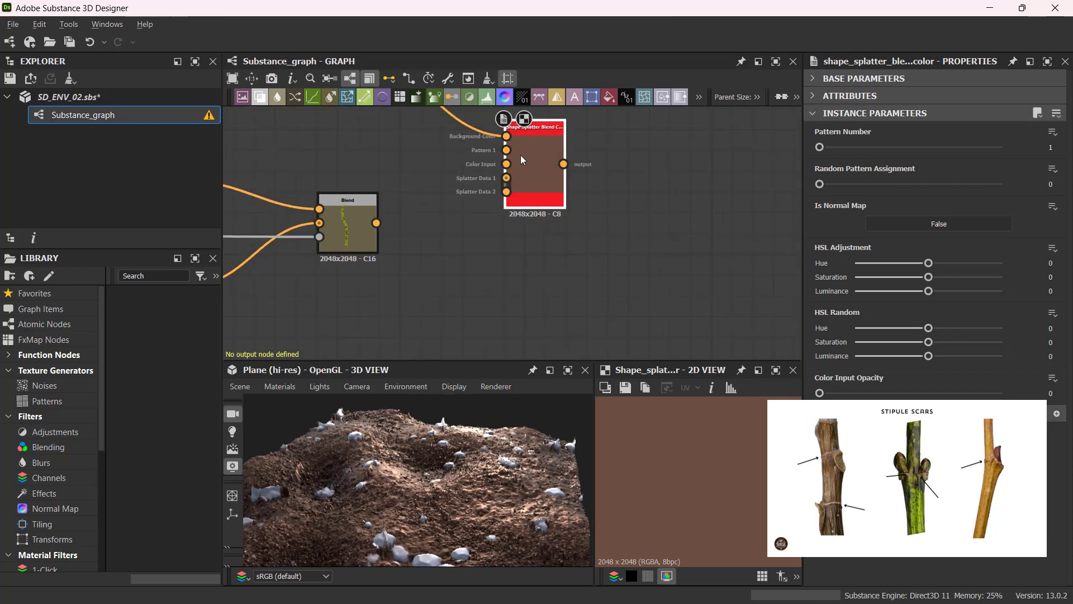
left_click_drag(432, 183, 518, 149)
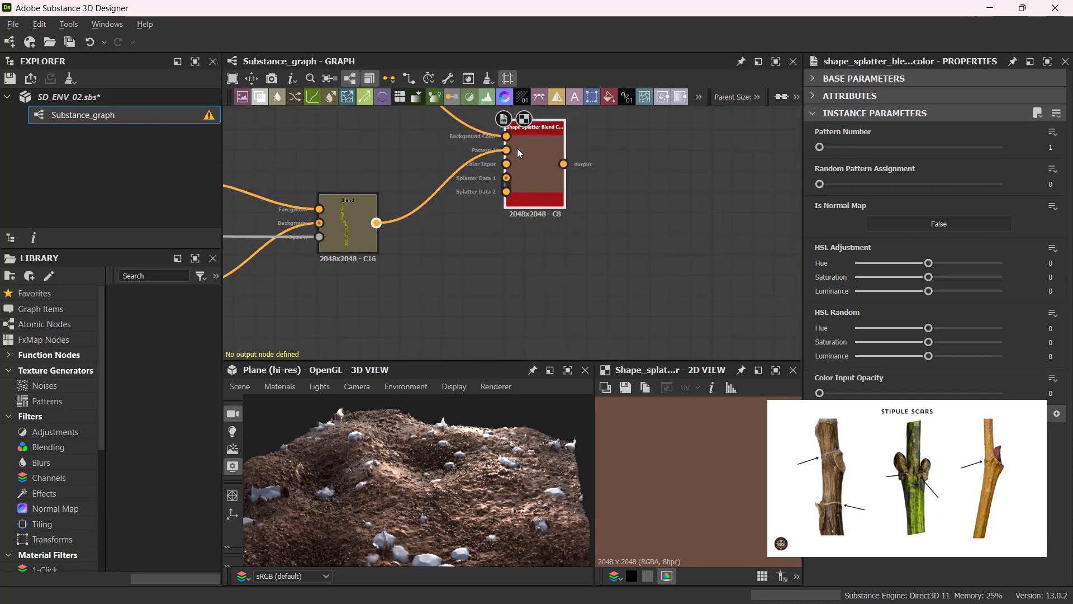
- Reposition the Shape Splatter Blend Color node slightly above the twig color Blend, before the Base Material node
scroll(580, 224, "down", 4)
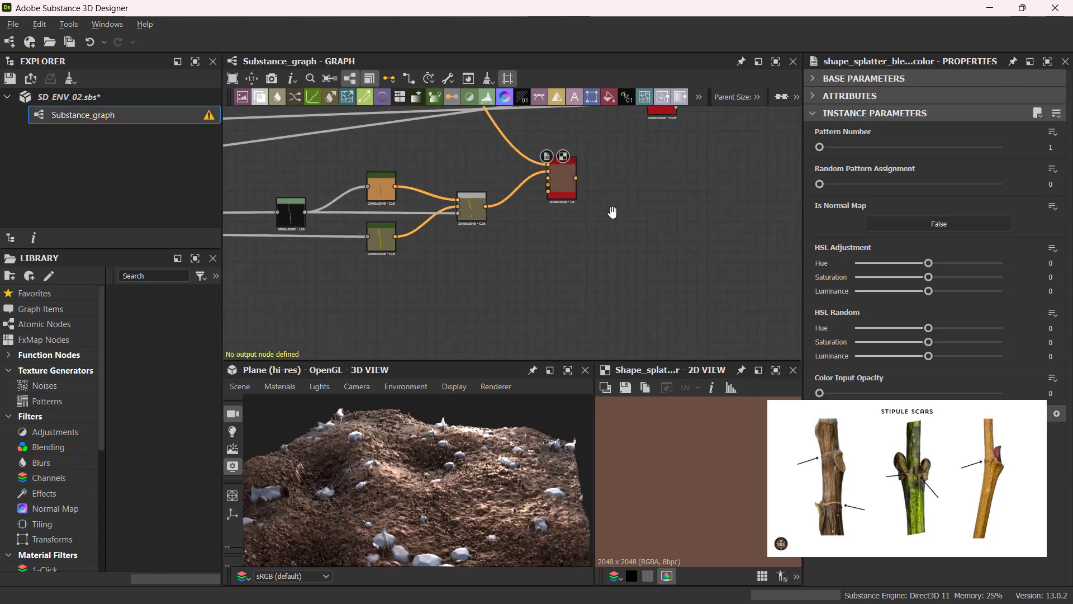
scroll(545, 182, "down", 2)
middle_click_drag(544, 212, 642, 228)
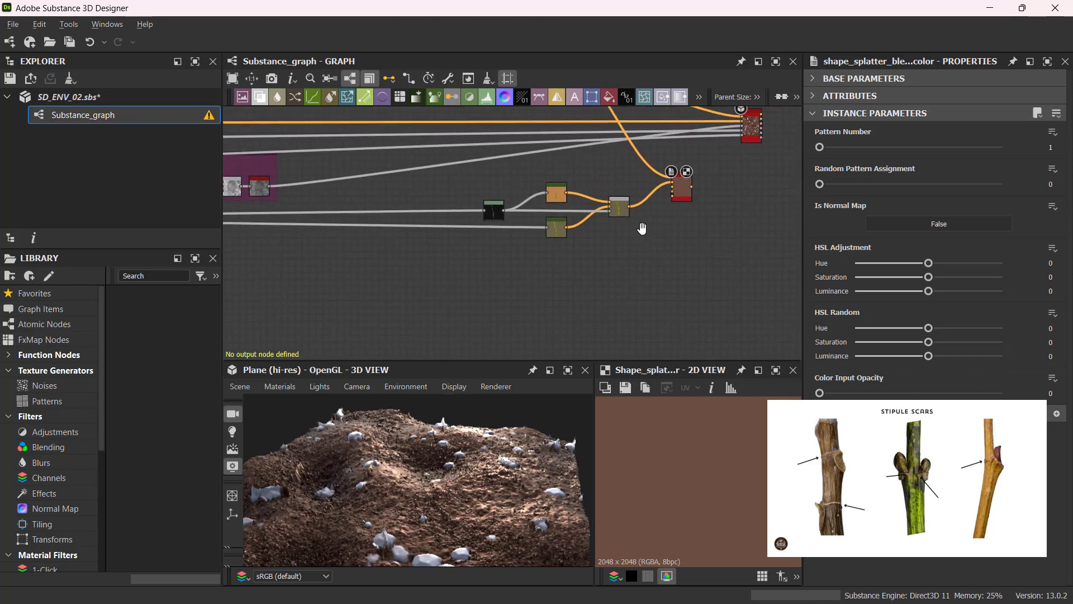
left_click_drag(685, 199, 691, 227)
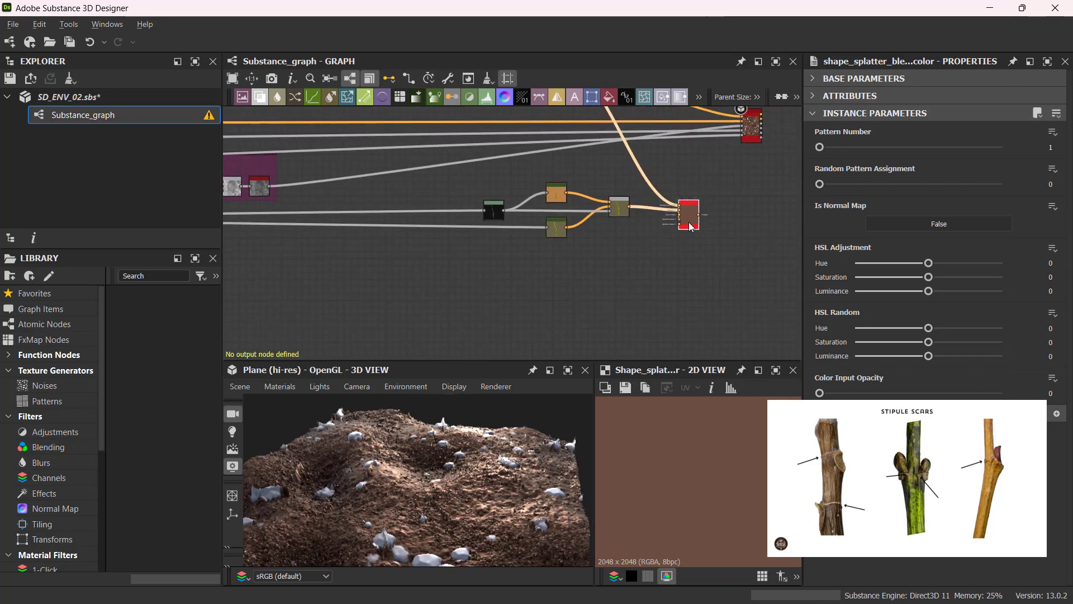
scroll(692, 227, "up", 6)
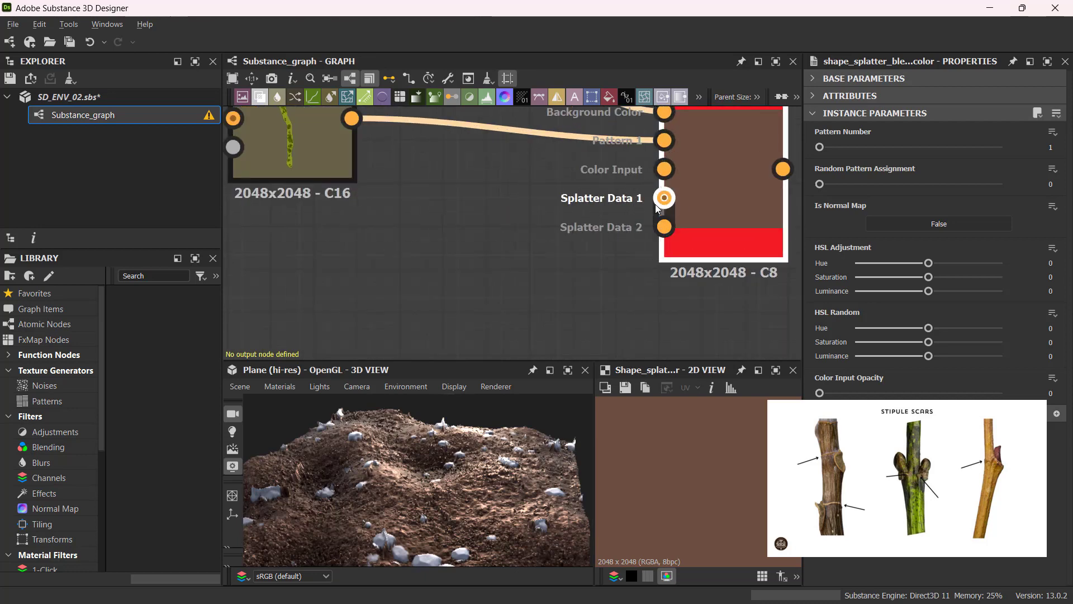
scroll(594, 242, "down", 6)
middle_click_drag(578, 248, 567, 338)
left_click_drag(638, 306, 622, 252)
- Connect the twig Shape Splatter's Splatter Data 1 output to the Splatter Data 1 input of the Shape Splatter Blend Color node
scroll(531, 246, "down", 4)
middle_click_drag(438, 244, 510, 237)
scroll(435, 235, "up", 4)
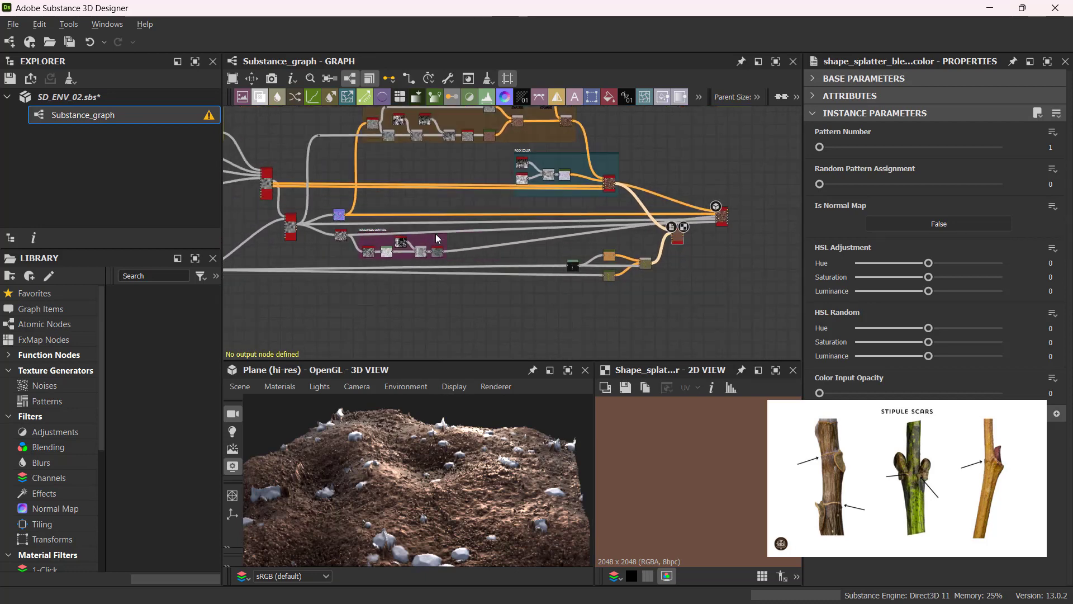
middle_click_drag(262, 251, 426, 251)
scroll(426, 251, "up", 2)
scroll(405, 221, "up", 3)
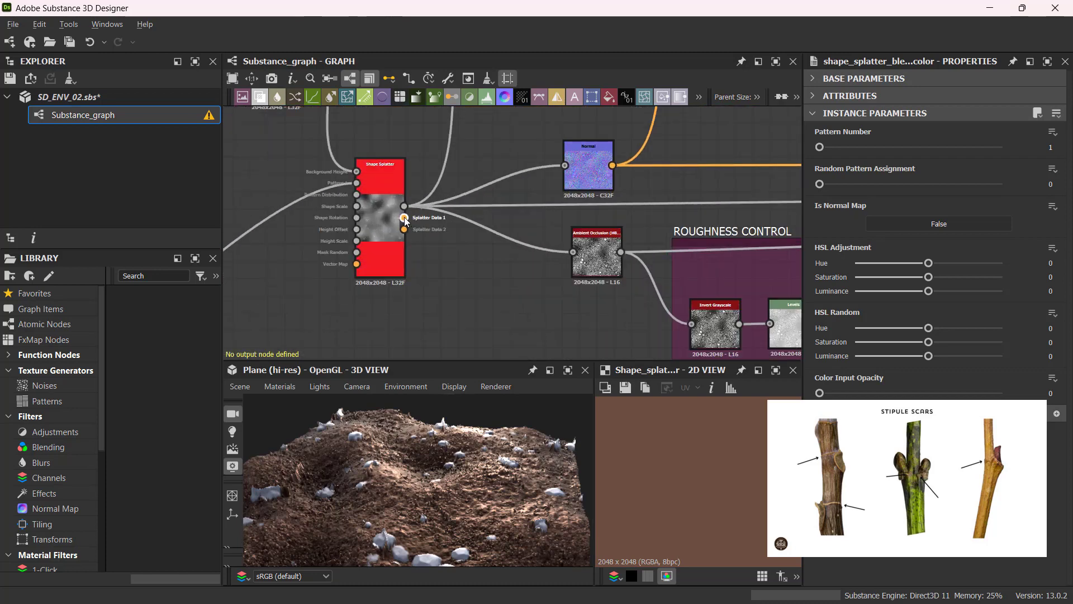
middle_click_drag(721, 274, 352, 232)
mouse_move(760, 233)
middle_mouse_down()
mouse_move(309, 199)
mouse_move(243, 204)
middle_mouse_up()
middle_click_drag(632, 166, 571, 255)
left_click(648, 230)
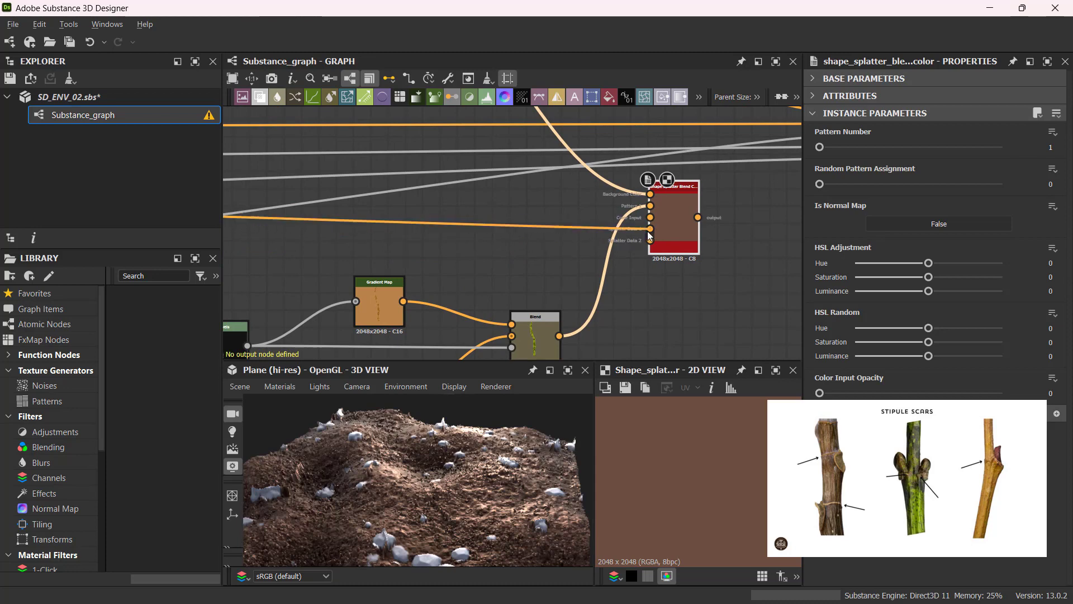
- Connect the twig Shape Splatter's Splatter Data 2 output to the Splatter Data 2 input of the Shape Splatter Blend Color node
scroll(511, 273, "down", 2)
middle_click_drag(428, 274, 750, 221)
scroll(384, 217, "down", 3)
middle_click_drag(384, 217, 607, 210)
middle_click_drag(324, 217, 255, 232)
left_click(536, 213)
middle_click_drag(626, 210, 234, 184)
middle_click_drag(713, 226, 732, 328)
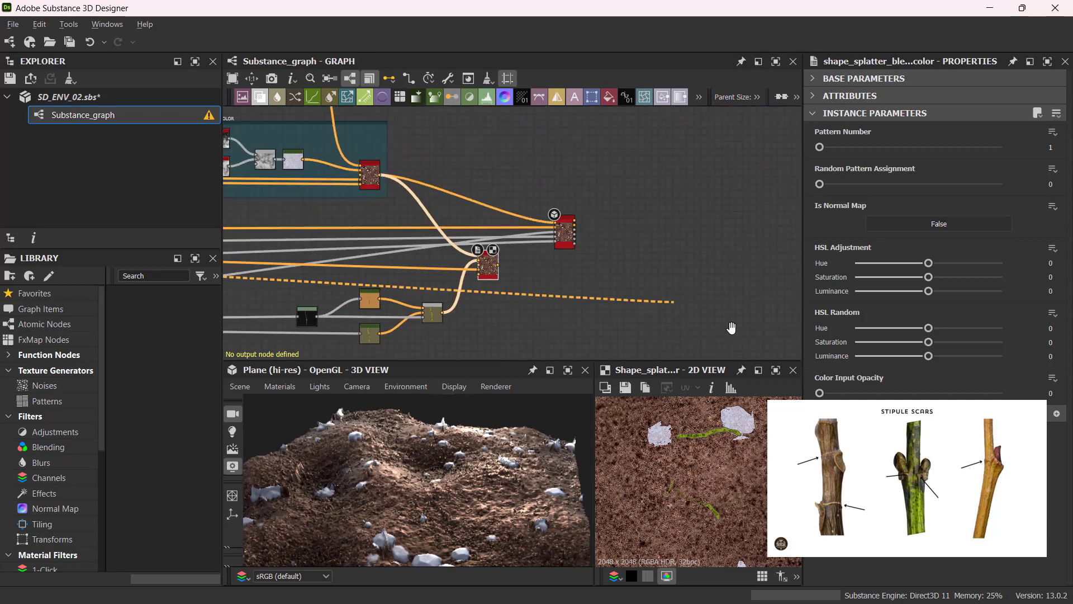
scroll(558, 313, "up", 4)
left_click(537, 273)
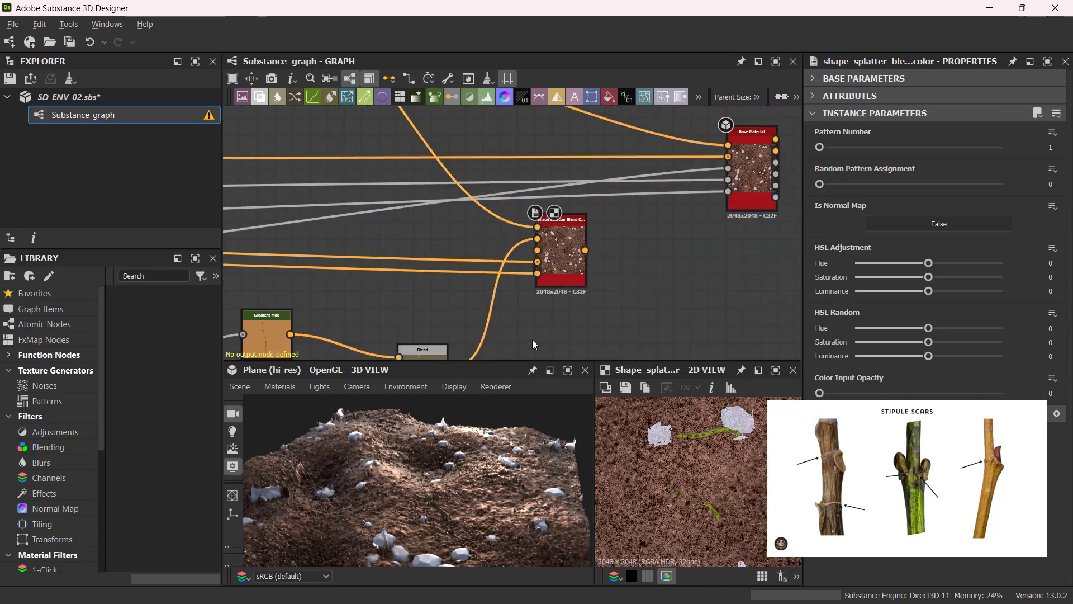
- Feed the Base Material's color input from the Shape Splatter Blend Color output instead of the rock color node
scroll(680, 482, "down", 5)
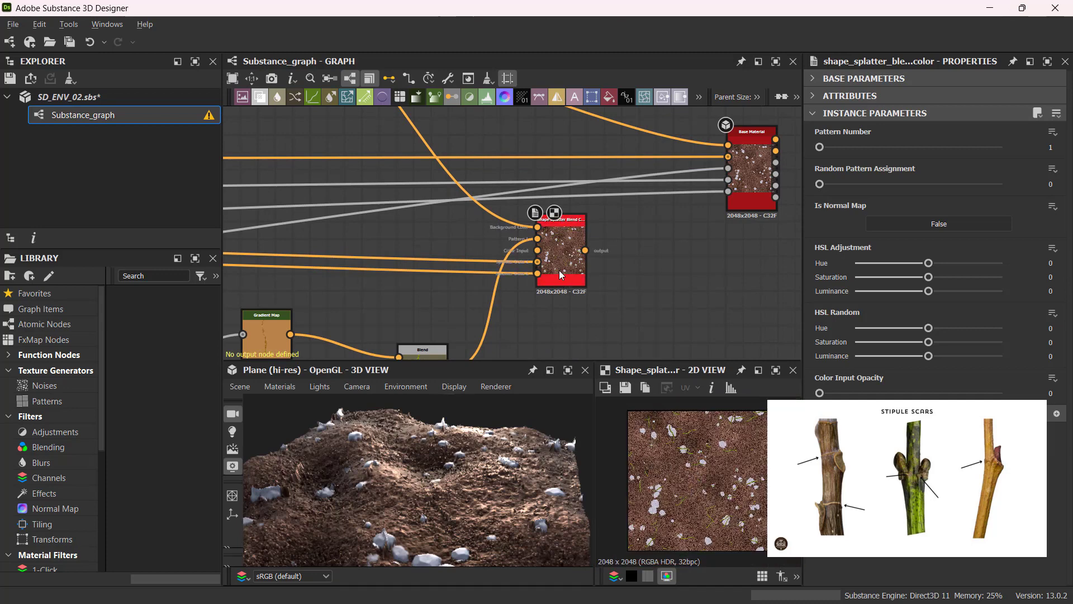
scroll(700, 459, "up", 5)
scroll(682, 450, "down", 2)
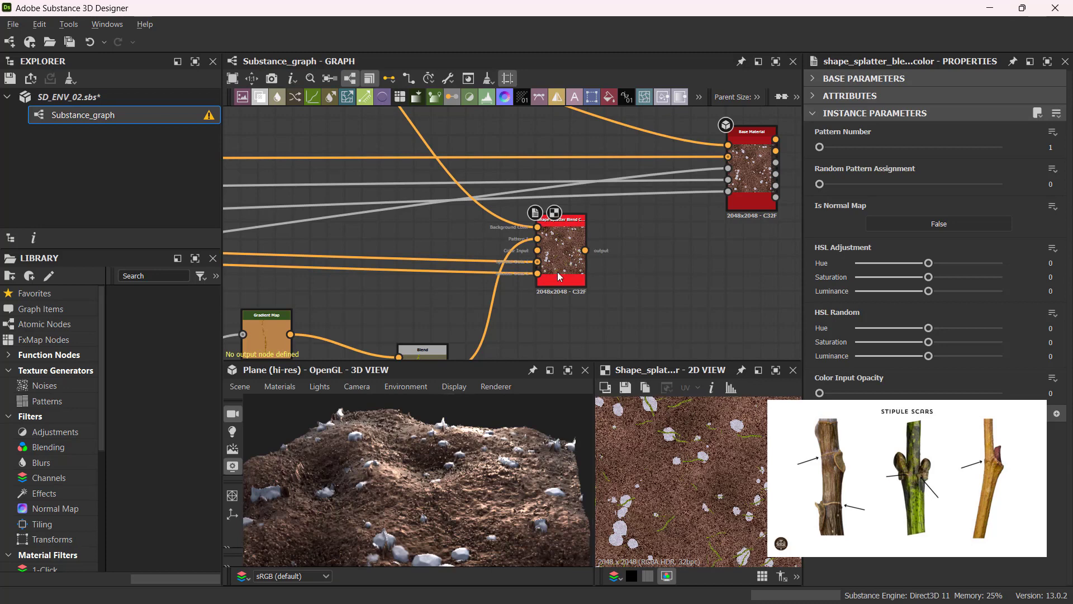
scroll(643, 290, "down", 4)
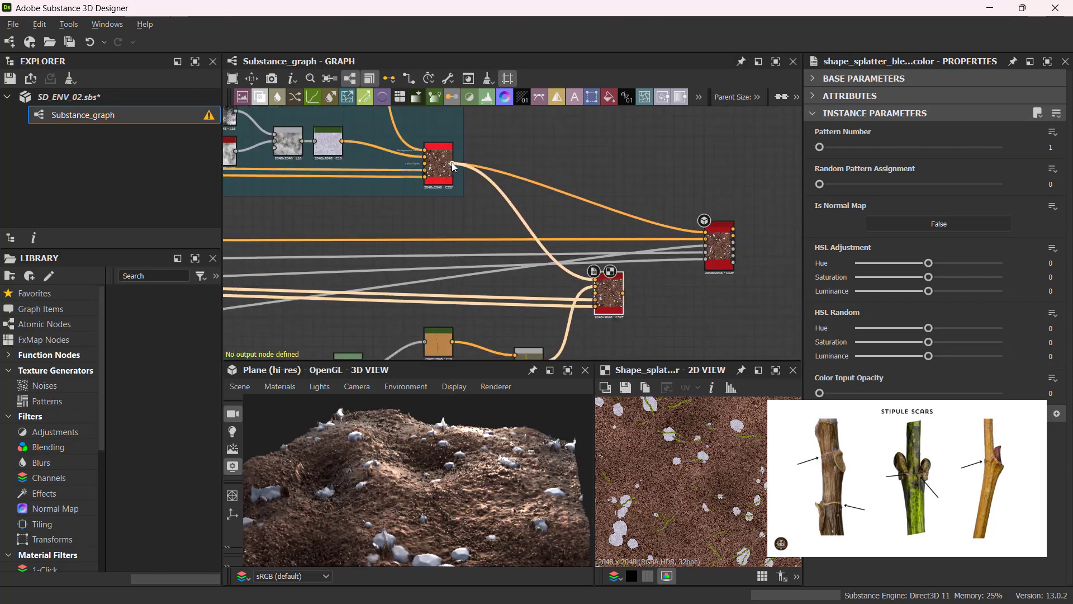
left_click_drag(453, 164, 624, 295, "shift")
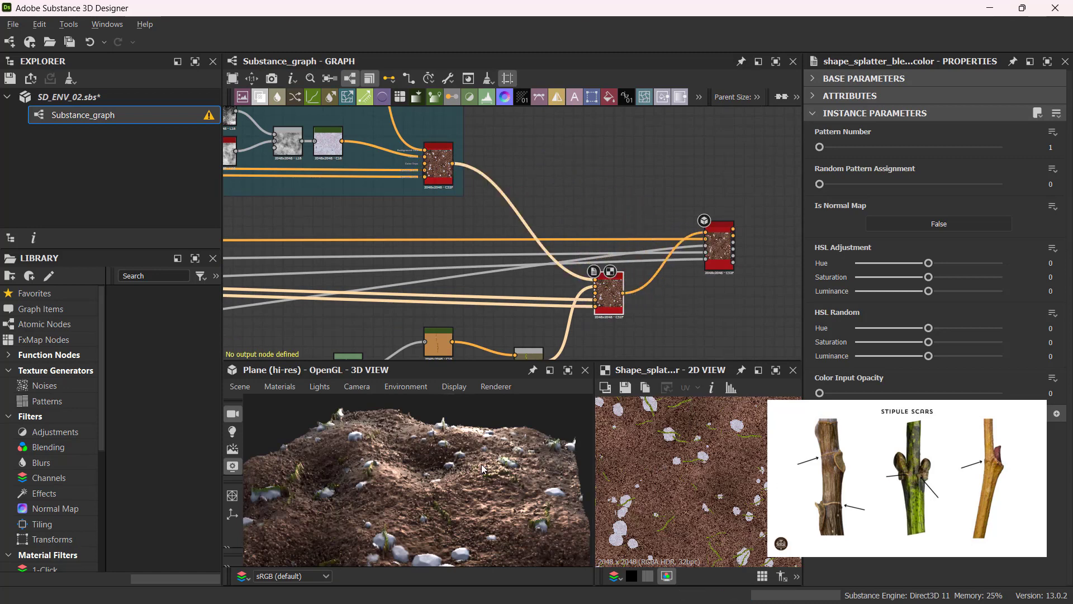
- Examine the colored twigs on the ground plane in the 3D view from several angles and under different lighting directions
left_click_drag(482, 474, 390, 468)
scroll(447, 521, "up", 4)
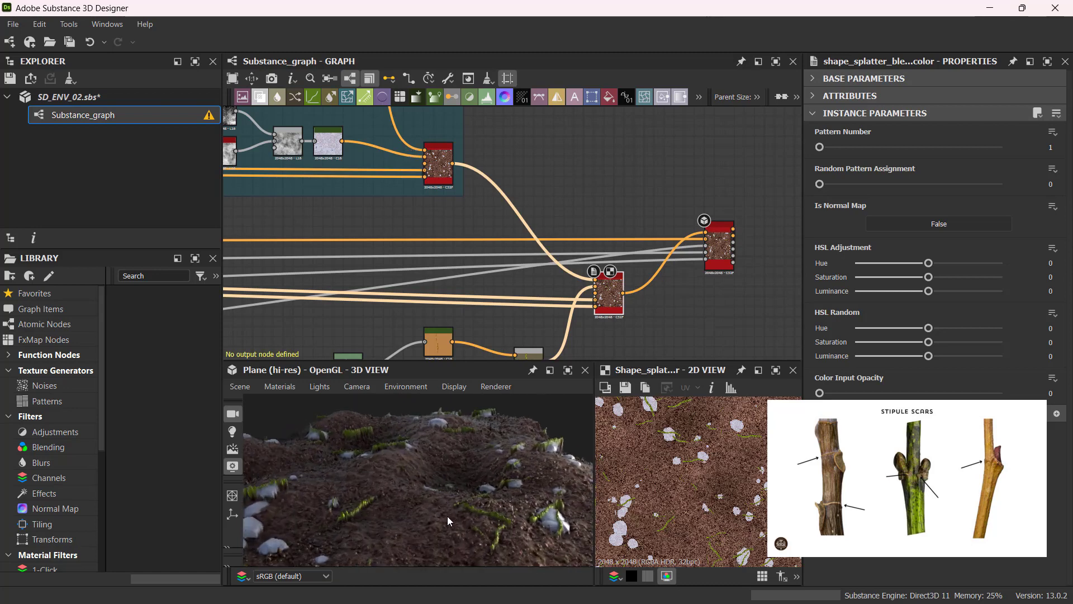
left_click_drag(447, 521, 340, 535)
scroll(360, 470, "down", 3)
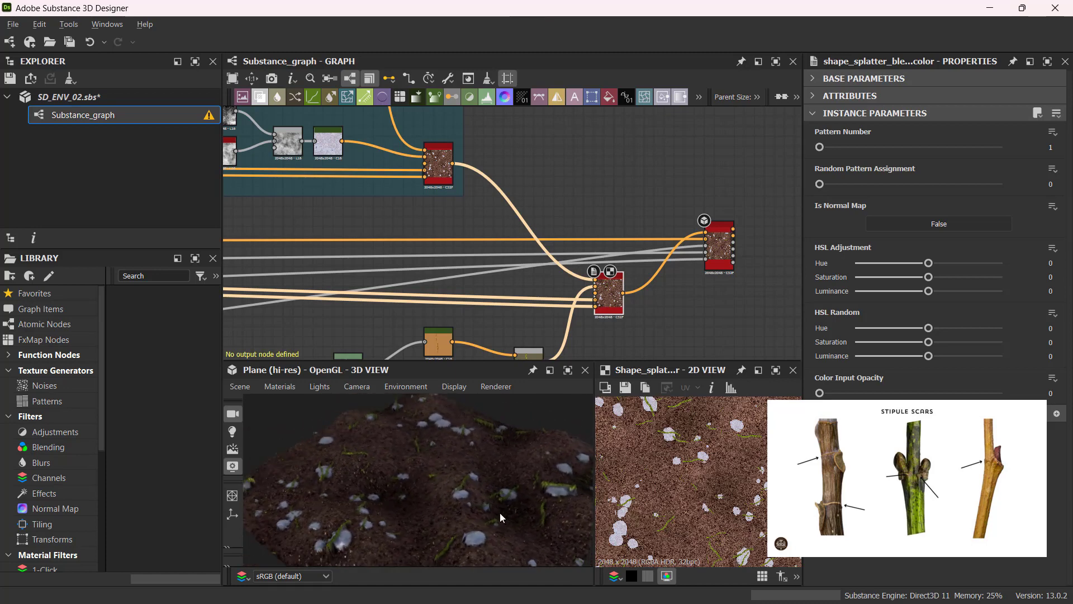
left_click_drag(517, 520, 426, 468)
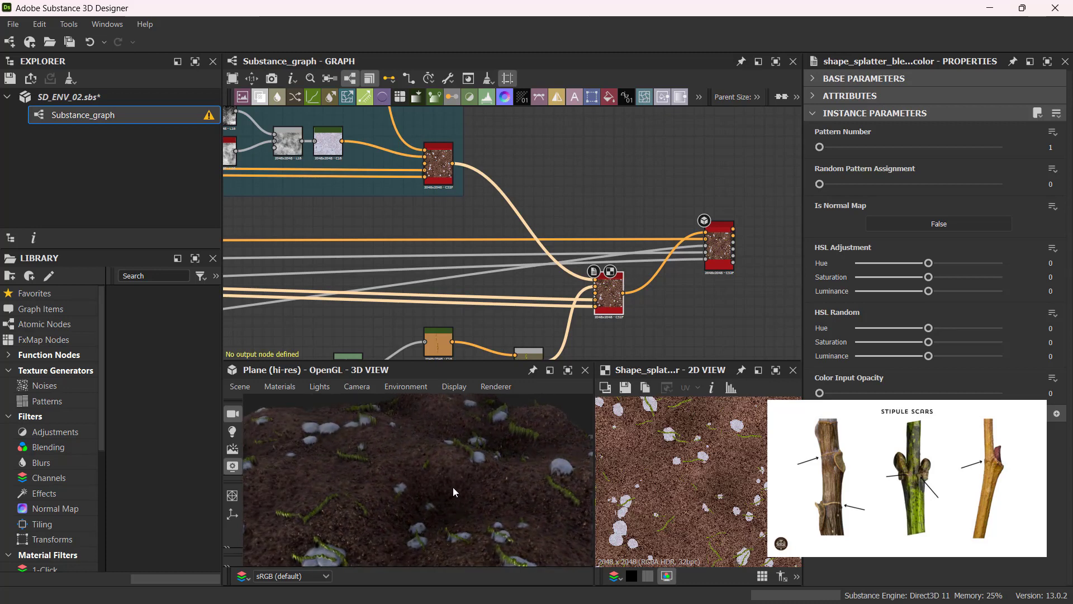
mouse_move(420, 487)
left_mouse_down("ctrl+shift")
mouse_move(362, 497)
mouse_move(459, 497)
mouse_move(391, 489)
mouse_move(400, 487)
left_mouse_up("ctrl+shift")
scroll(539, 292, "down", 6)
scroll(447, 282, "up", 6)
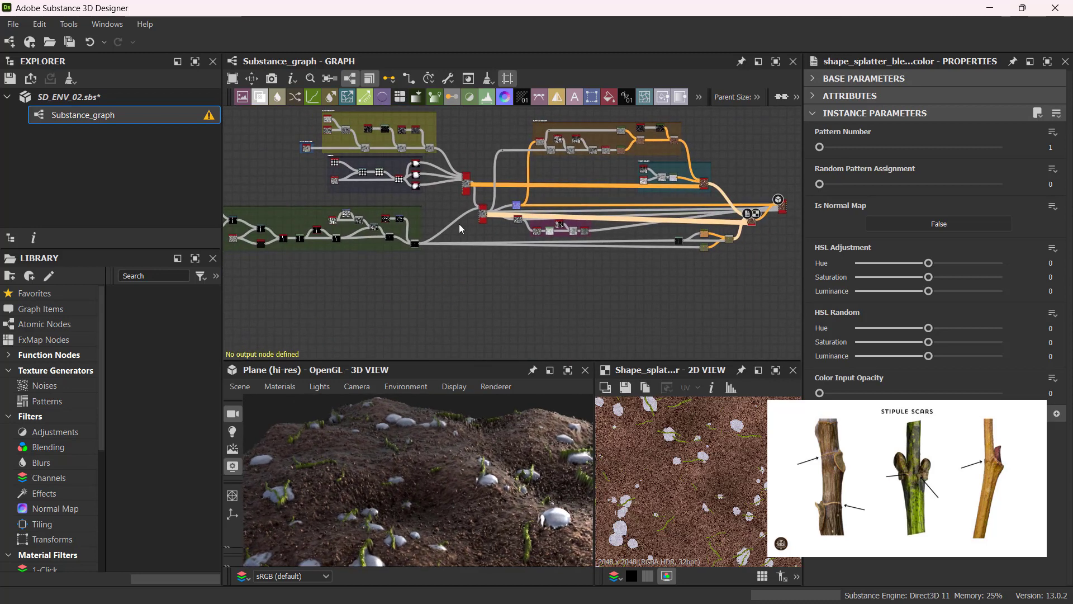
- Move the twig Shape Splatter node lower in the graph, below the level of the ROUGHNESS CONTROL frame
scroll(539, 245, "down", 3)
middle_click_drag(539, 245, 281, 259)
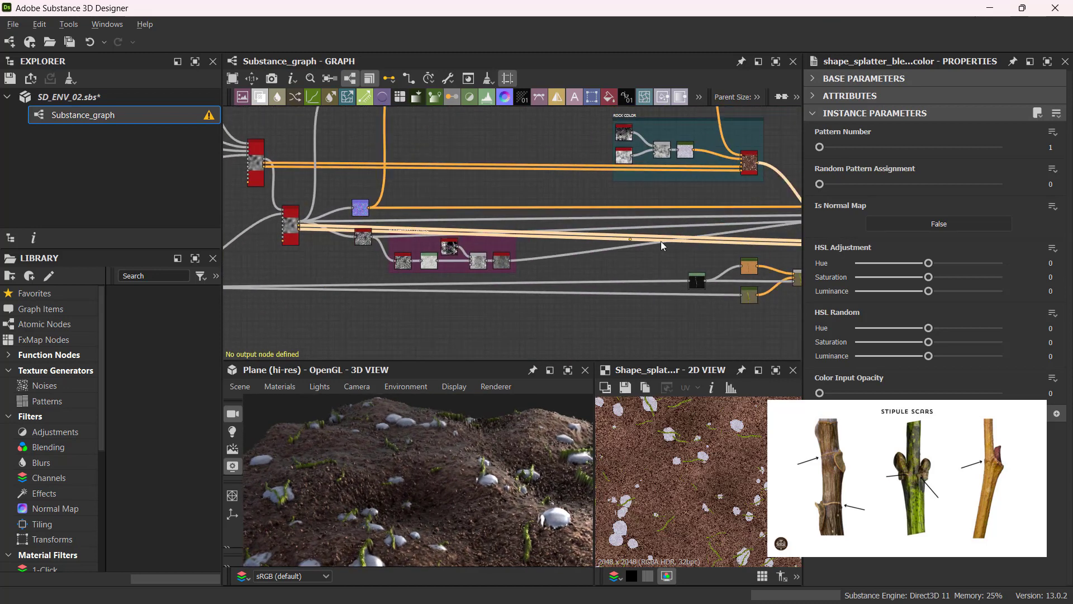
middle_click_drag(662, 239, 789, 235)
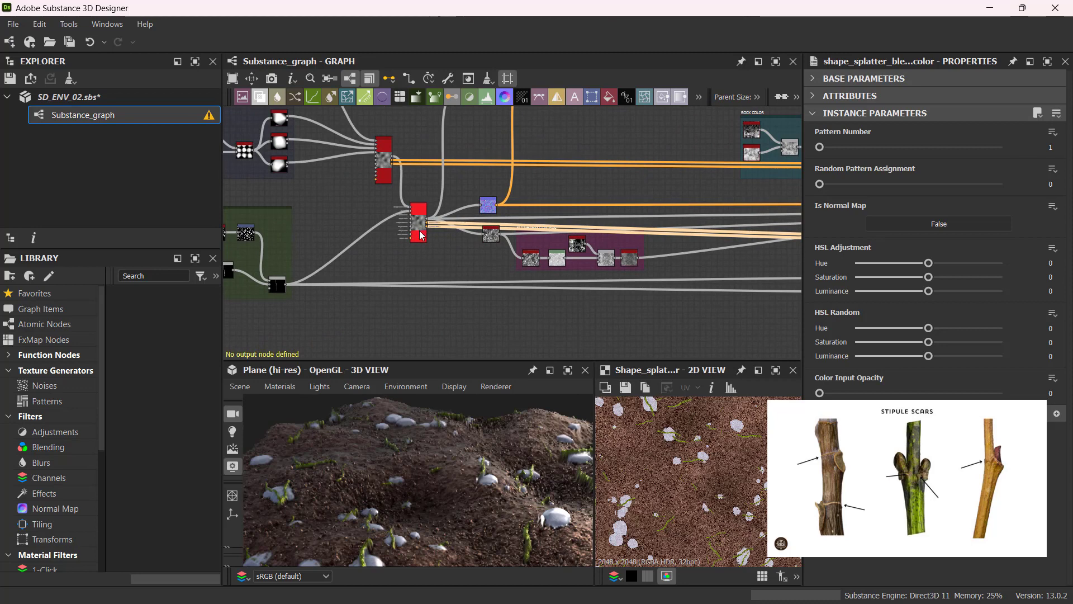
left_click_drag(421, 235, 410, 302)
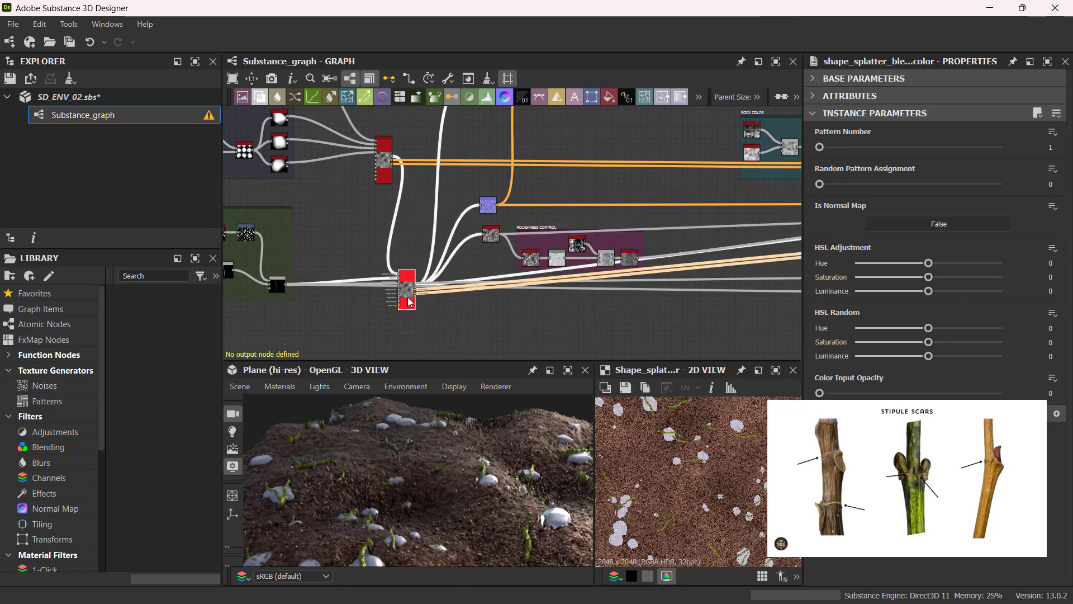
- Move the twig color Levels, both Gradient Maps and their Blend together lower in the graph
scroll(673, 307, "down", 2)
middle_click_drag(673, 307, 433, 239)
scroll(565, 225, "up", 4)
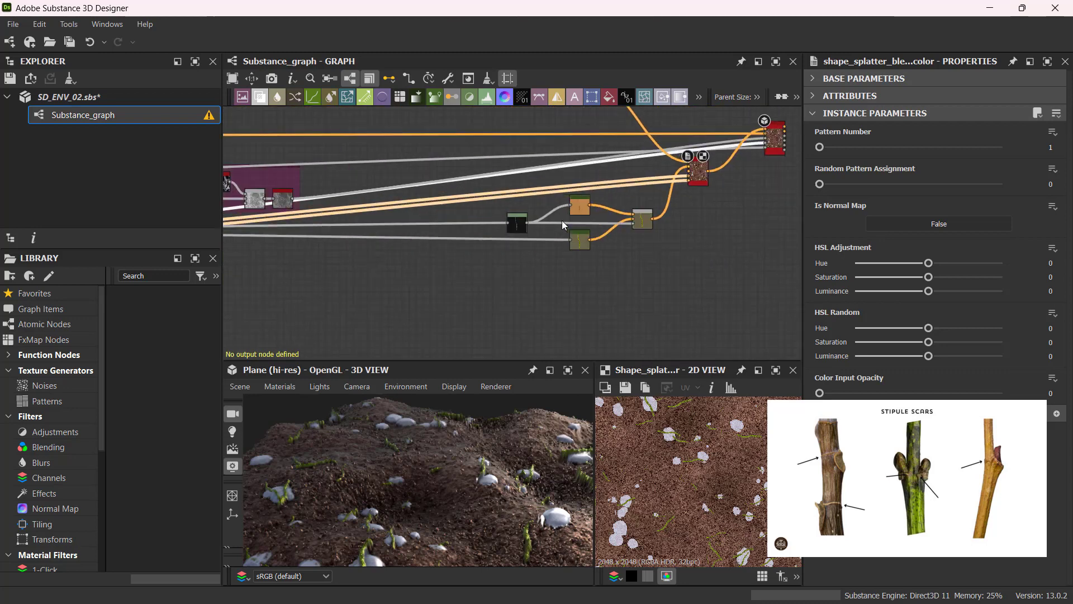
left_click_drag(476, 309, 683, 197)
left_click_drag(664, 232, 653, 299)
- Examine how the links from the green twig frame to the twig color nodes run across the Shape Splatter node
scroll(541, 249, "down", 3)
middle_click_drag(490, 233, 738, 229)
scroll(537, 234, "up", 4)
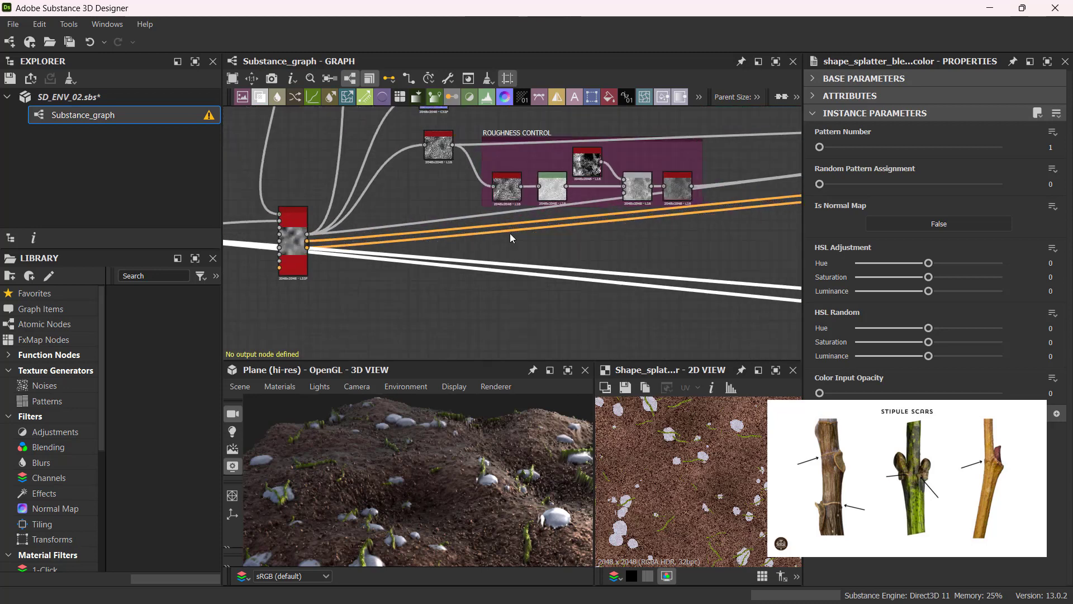
scroll(548, 243, "down", 1)
middle_click_drag(794, 293, 649, 175)
scroll(625, 173, "down", 3)
scroll(428, 173, "up", 2)
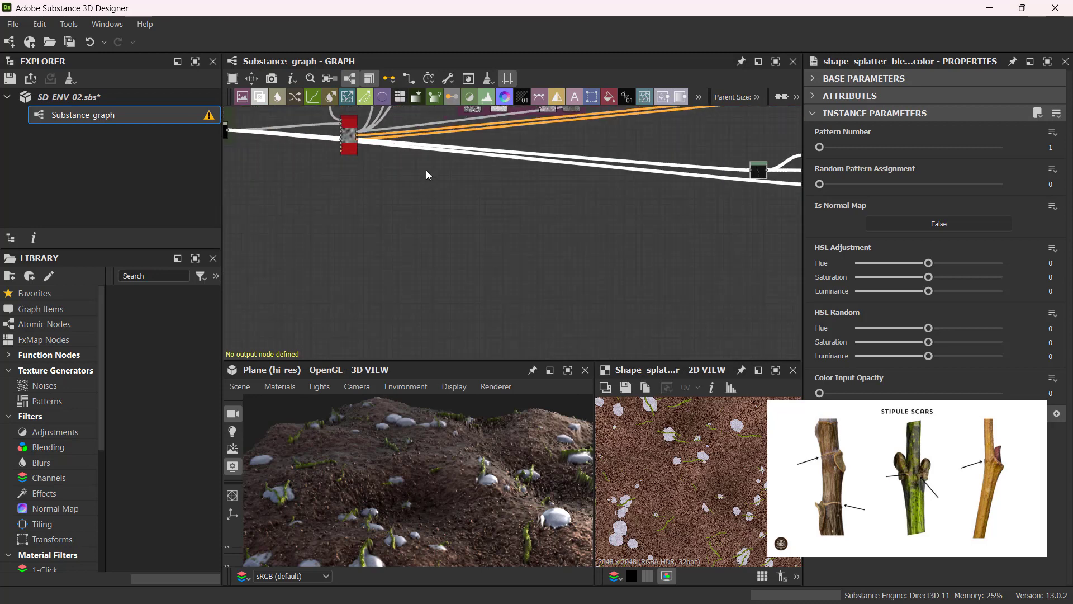
middle_click_drag(405, 167, 607, 214)
scroll(480, 191, "up", 3)
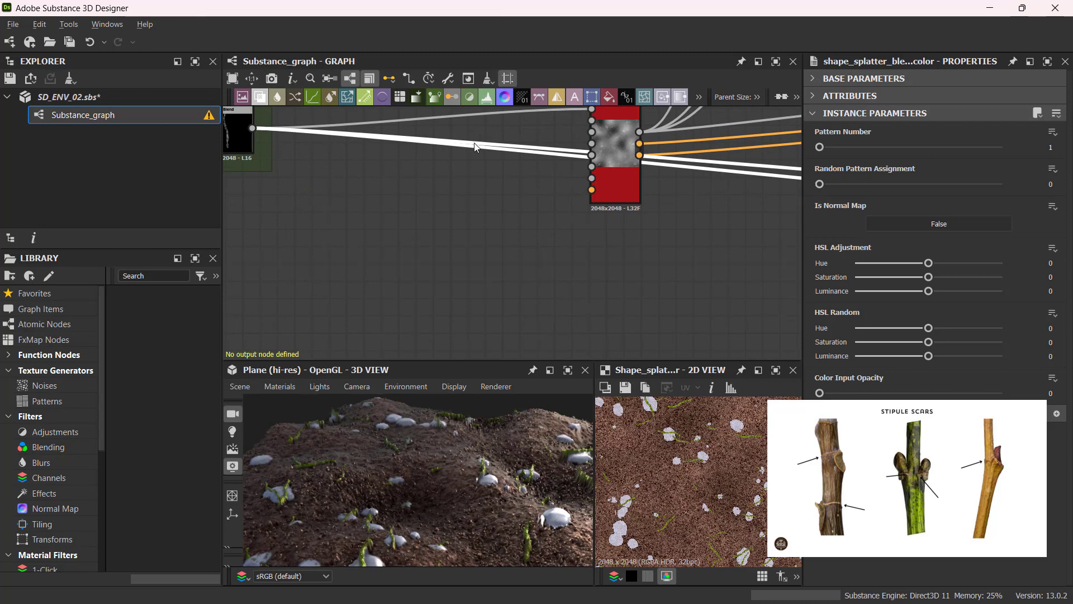
- Insert a Dot node on each of the two links to the twig color nodes and place both below the twig Shape Splatter node
left_click(474, 144)
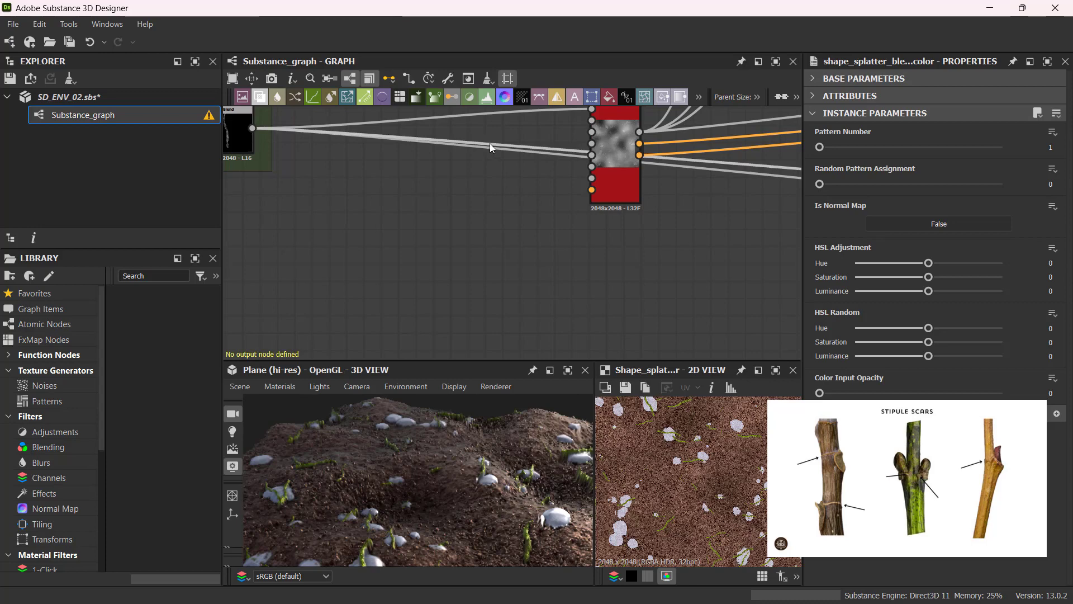
left_click(491, 147)
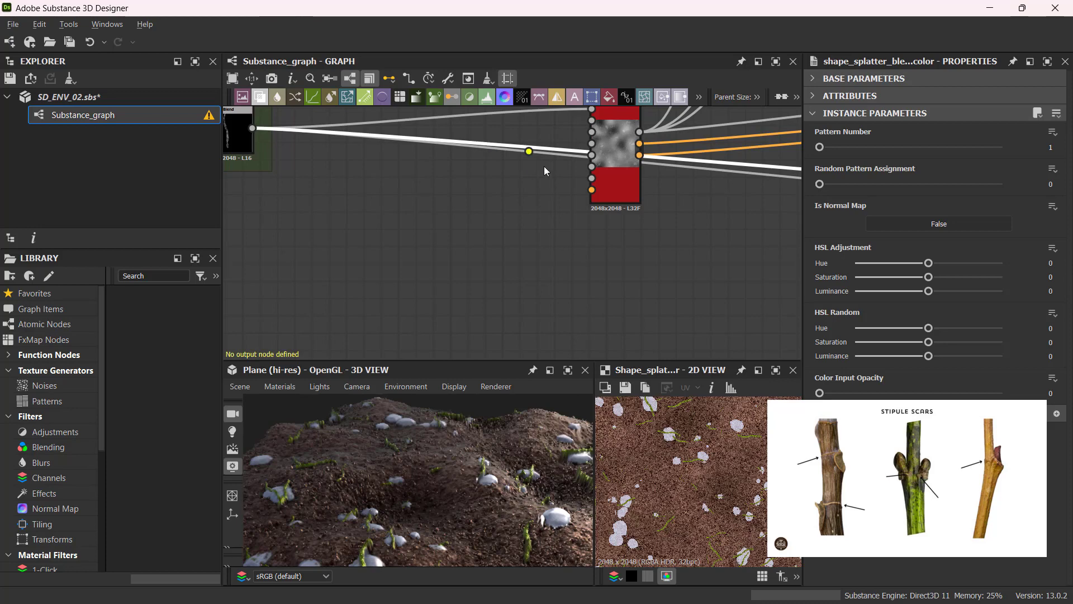
double_click(522, 147)
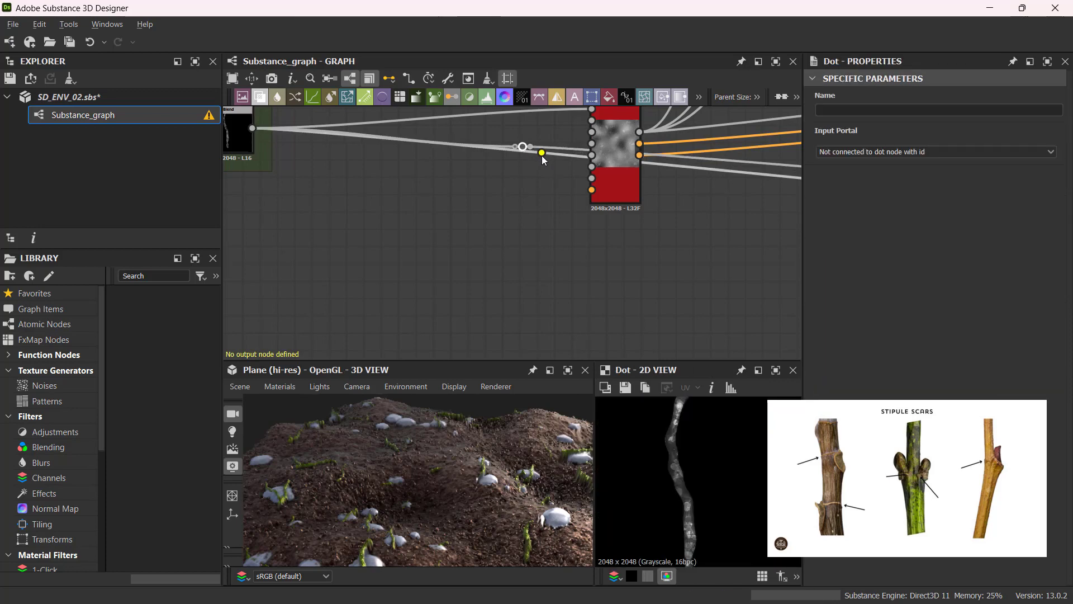
left_click_drag(542, 154, 497, 273)
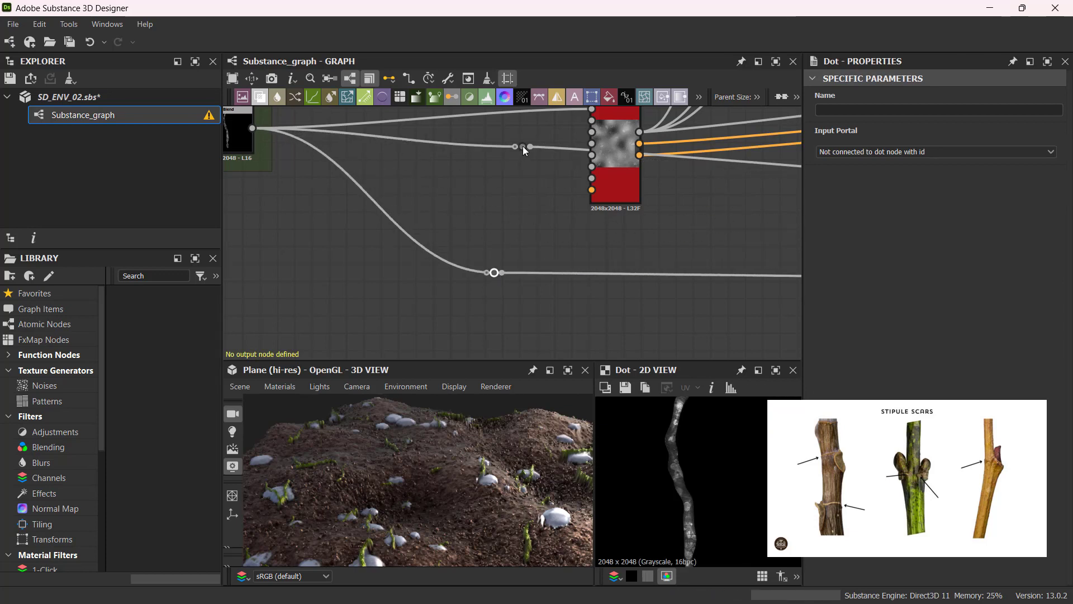
left_click_drag(524, 149, 496, 258)
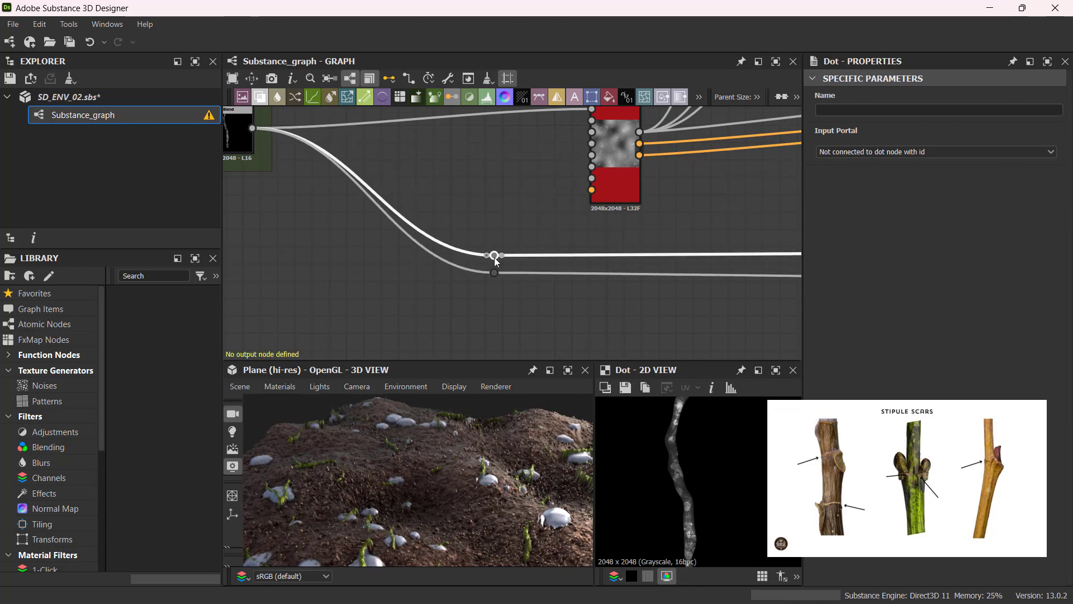
- Nudge the twig color Levels node slightly lower so that its incoming link from the Dot node runs straight
scroll(558, 205, "down", 5)
middle_click_drag(532, 211, 419, 221)
scroll(701, 218, "down", 2)
middle_click_drag(699, 219, 448, 227)
scroll(636, 225, "up", 3)
middle_click_drag(594, 227, 601, 170)
scroll(568, 215, "up", 2)
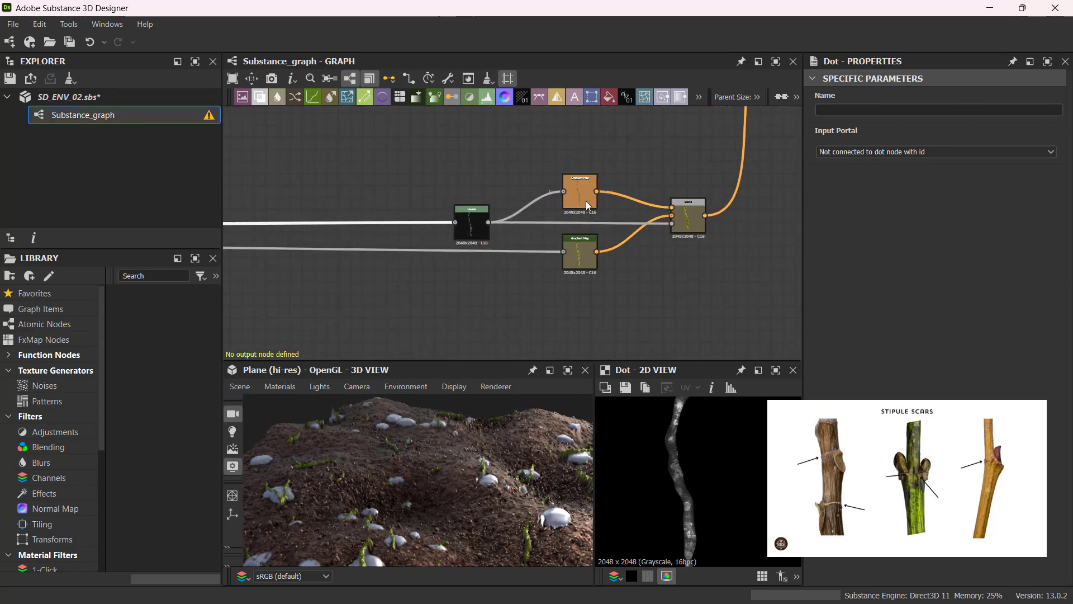
left_click_drag(474, 231, 473, 235)
- Move the lower Dot node slightly further down to widen the gap between the two twig color links
scroll(549, 257, "down", 3)
middle_click_drag(431, 232, 751, 192)
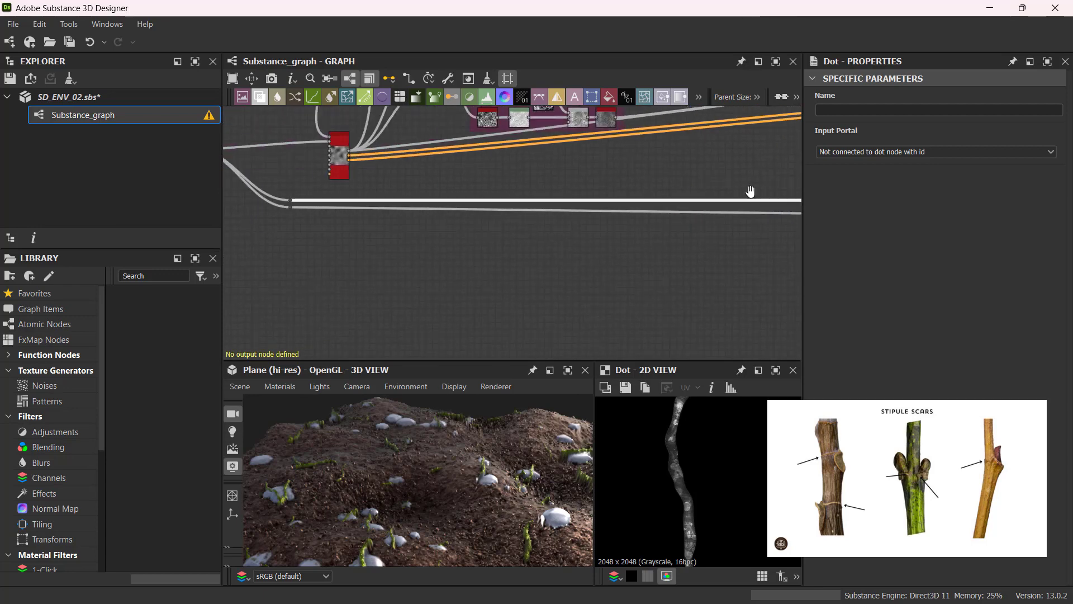
scroll(696, 181, "down", 2)
middle_click_drag(453, 192, 413, 219)
scroll(386, 218, "up", 8)
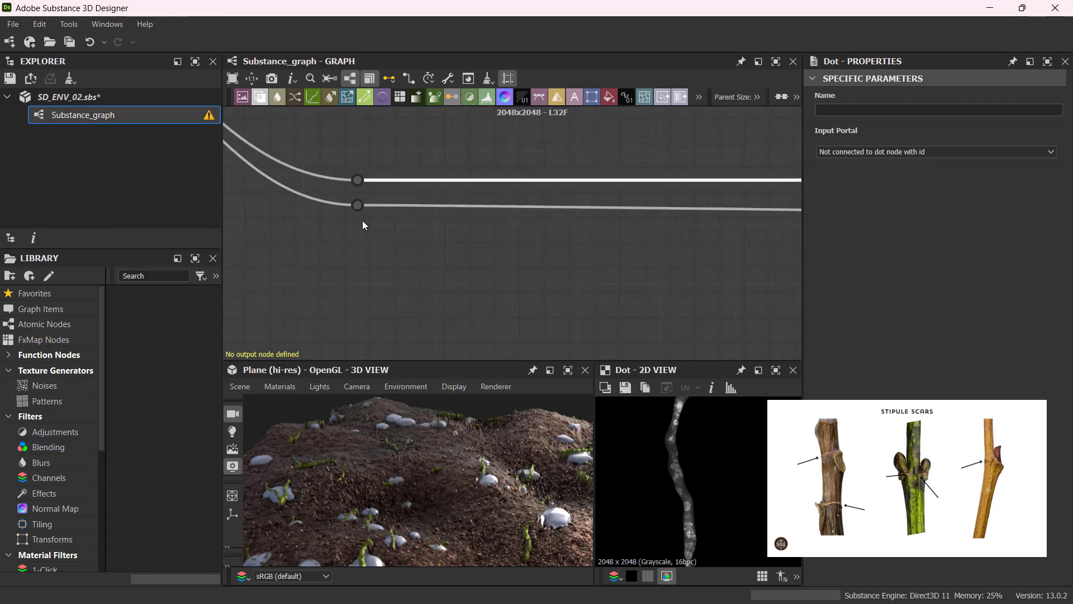
left_click_drag(357, 205, 358, 222)
- Move the twig Shape Splatter Blend Color node lower, level with the twig Shape Splatter node's color links
scroll(434, 197, "down", 9)
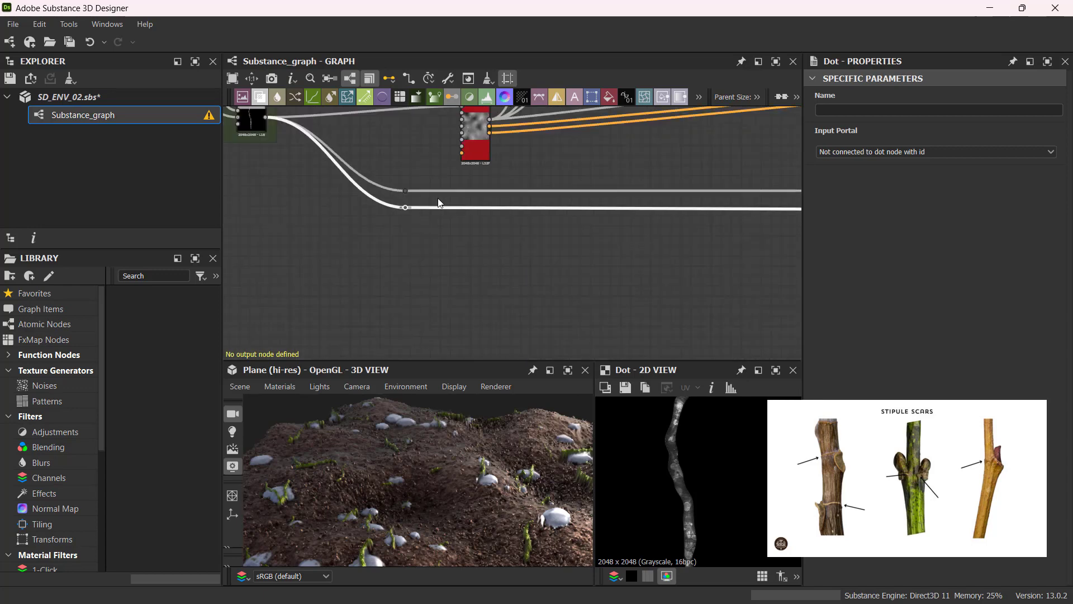
middle_click_drag(783, 169, 666, 288)
scroll(667, 280, "up", 2)
middle_click_drag(667, 250, 628, 219)
scroll(484, 234, "down", 1)
scroll(692, 226, "down", 1)
left_click_drag(714, 199, 708, 248)
scroll(589, 236, "down", 2)
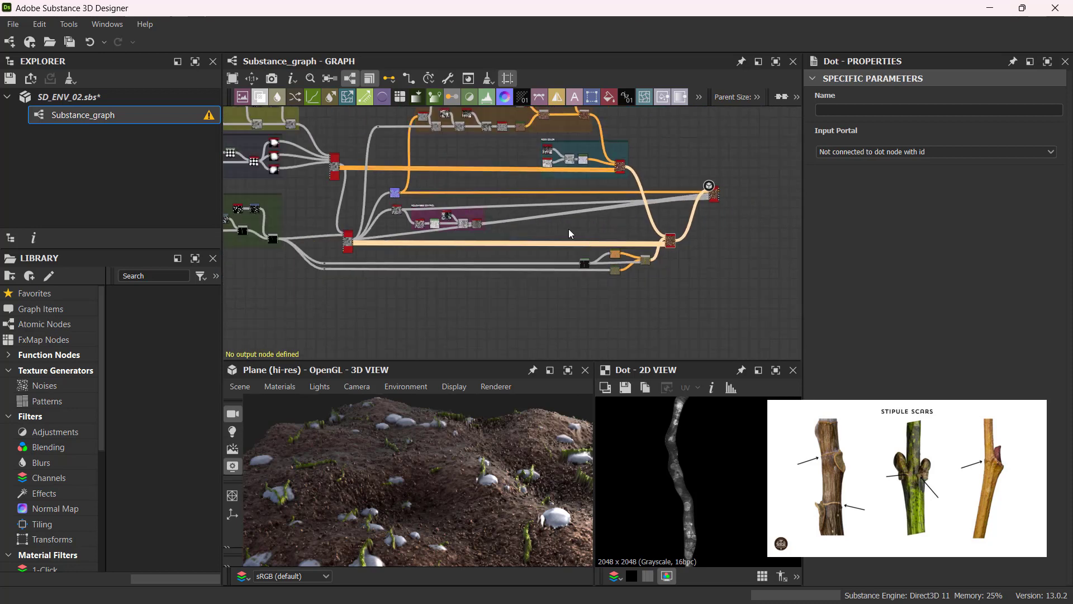
- Insert a Dot node on the link crossing the ROUGHNESS CONTROL frame and move it so the link passes beneath the frame
scroll(506, 232, "up", 5)
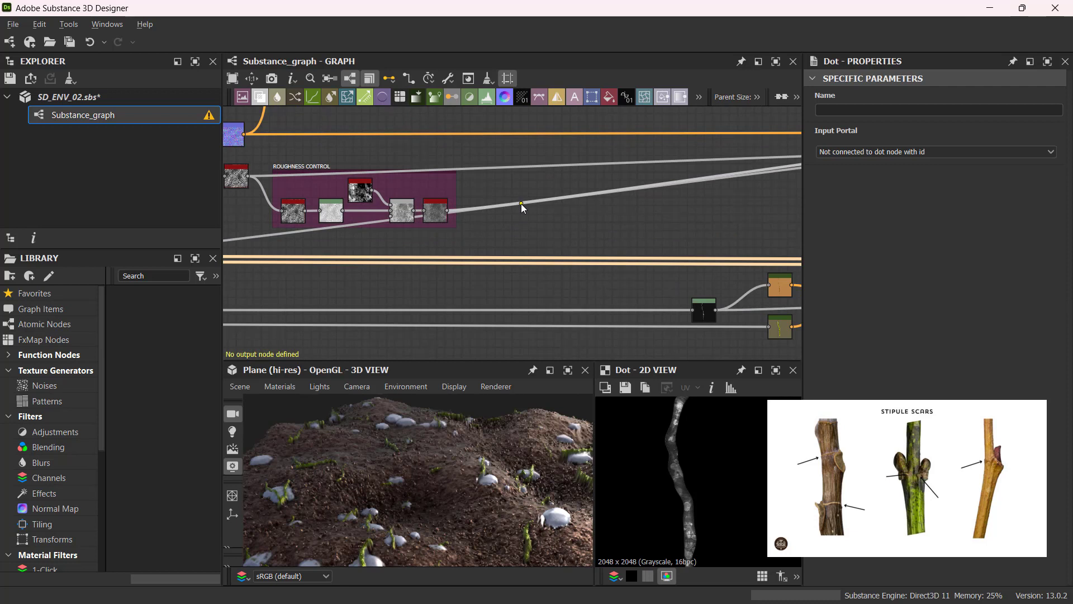
left_click_drag(521, 204, 512, 204)
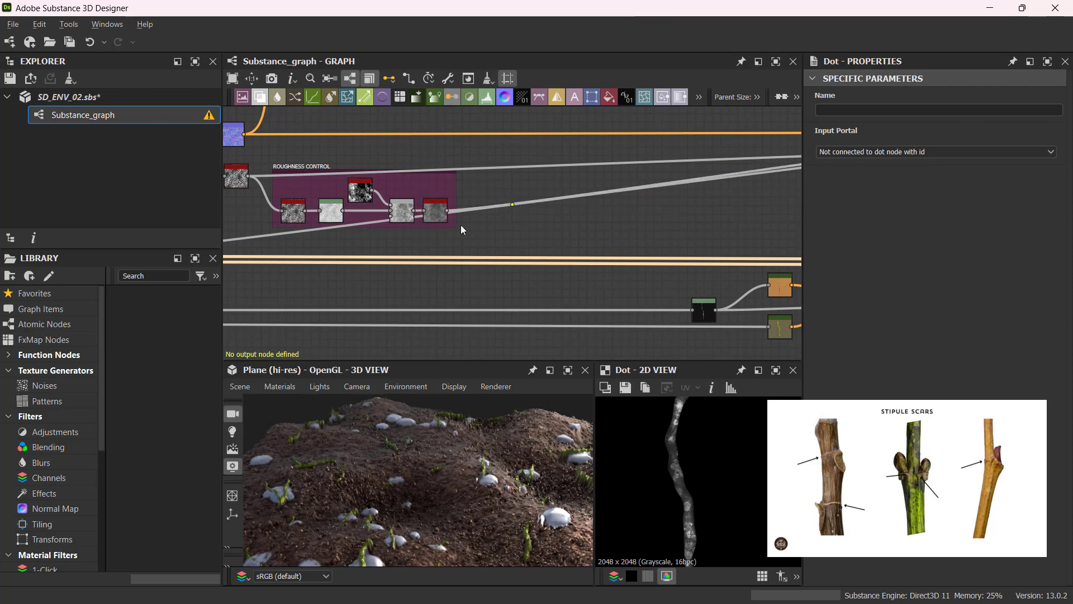
left_click(348, 225, "alt")
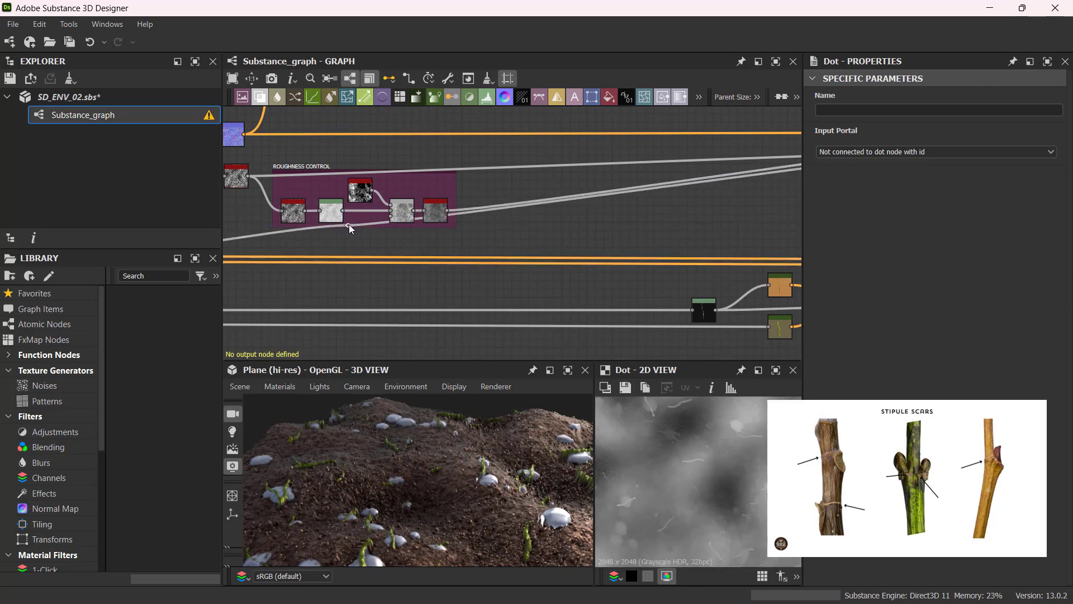
left_click_drag(347, 225, 444, 251)
- Examine the links running into the final Base Material node and the rearranged layout of the whole graph
scroll(555, 225, "down", 5)
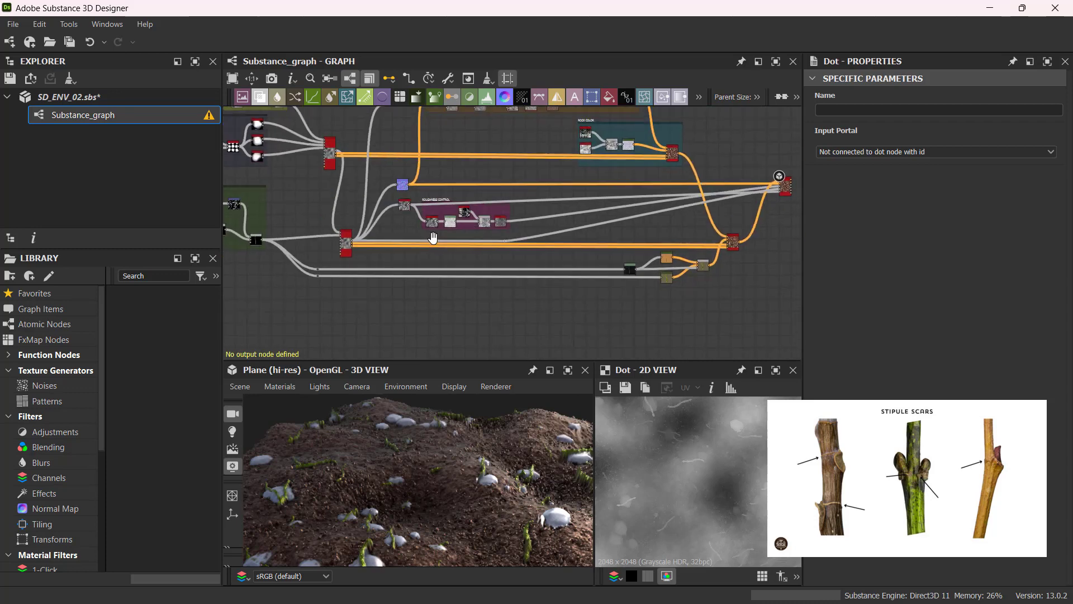
middle_click_drag(433, 239, 354, 243)
scroll(581, 216, "up", 2)
middle_click_drag(595, 215, 461, 219)
scroll(643, 191, "up", 6)
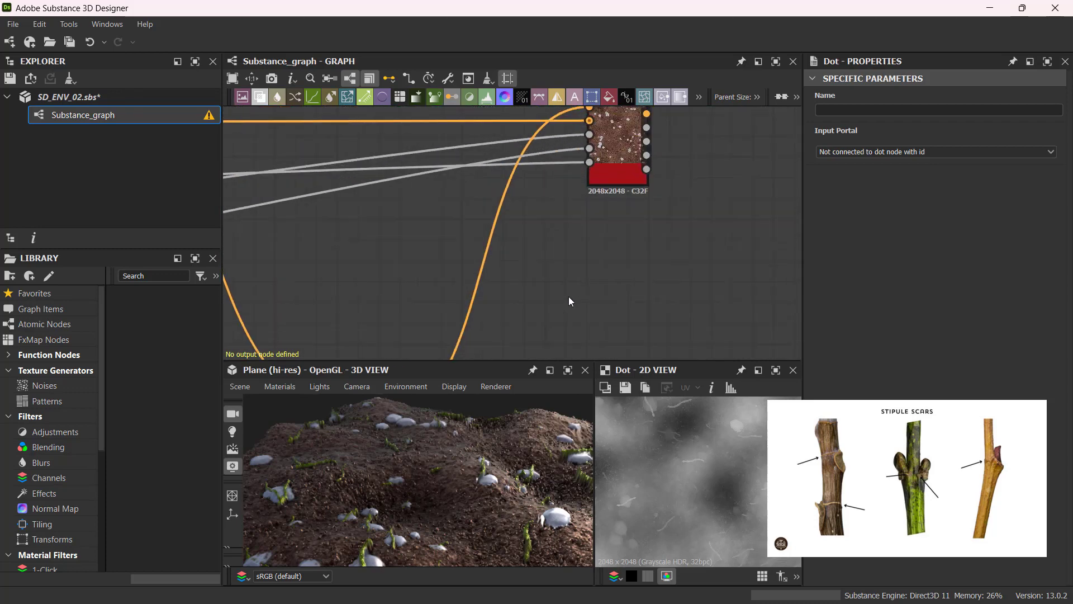
scroll(627, 201, "down", 6)
middle_click_drag(421, 248, 447, 223)
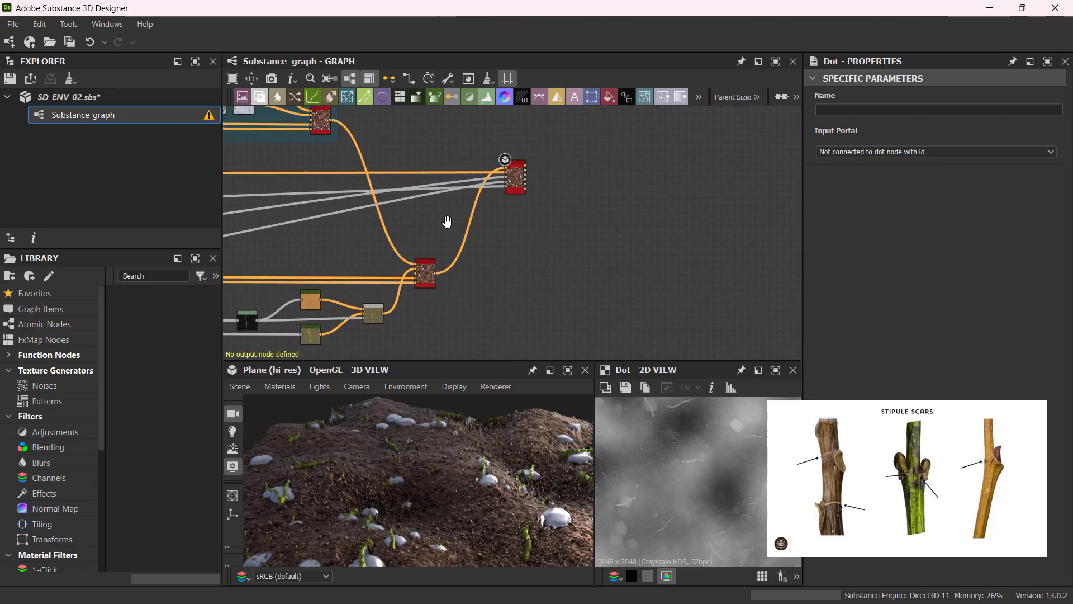
scroll(503, 186, "up", 3)
scroll(503, 186, "up", 1)
scroll(529, 241, "down", 3)
middle_click_drag(623, 253, 673, 274)
scroll(558, 228, "up", 2)
left_click(601, 223)
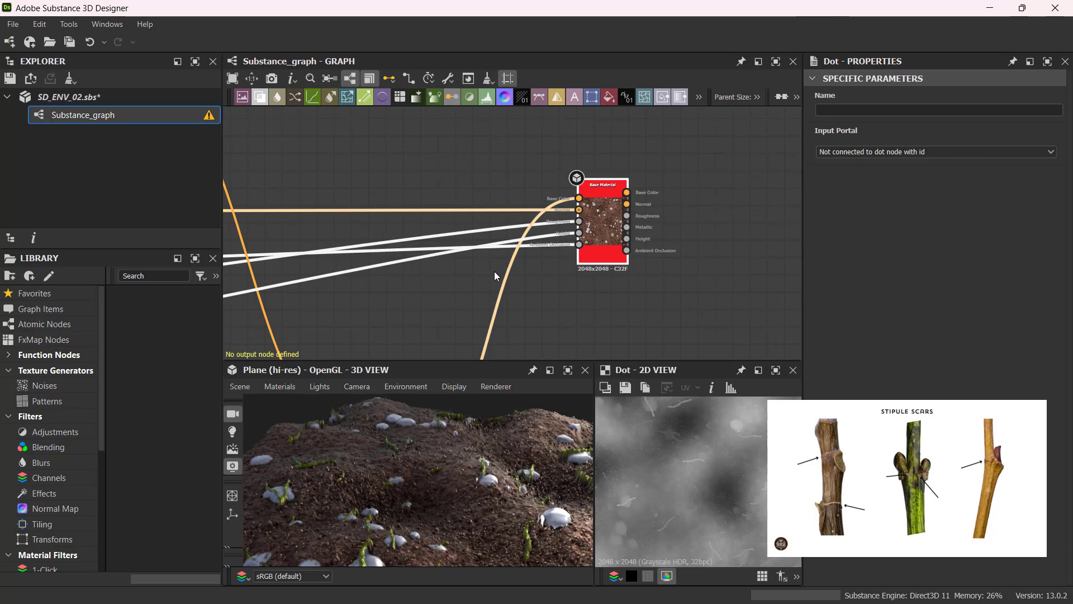
scroll(449, 271, "down", 2)
middle_click_drag(436, 290, 581, 149)
scroll(570, 156, "down", 5)
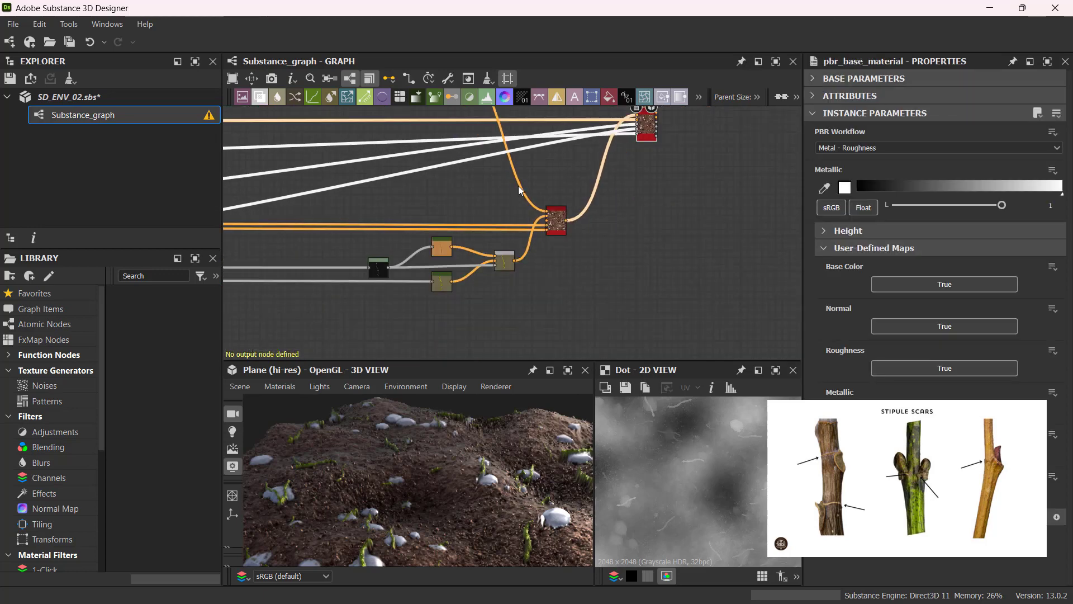
middle_click_drag(496, 230, 721, 254)
scroll(688, 234, "down", 1)
scroll(687, 229, "down", 2)
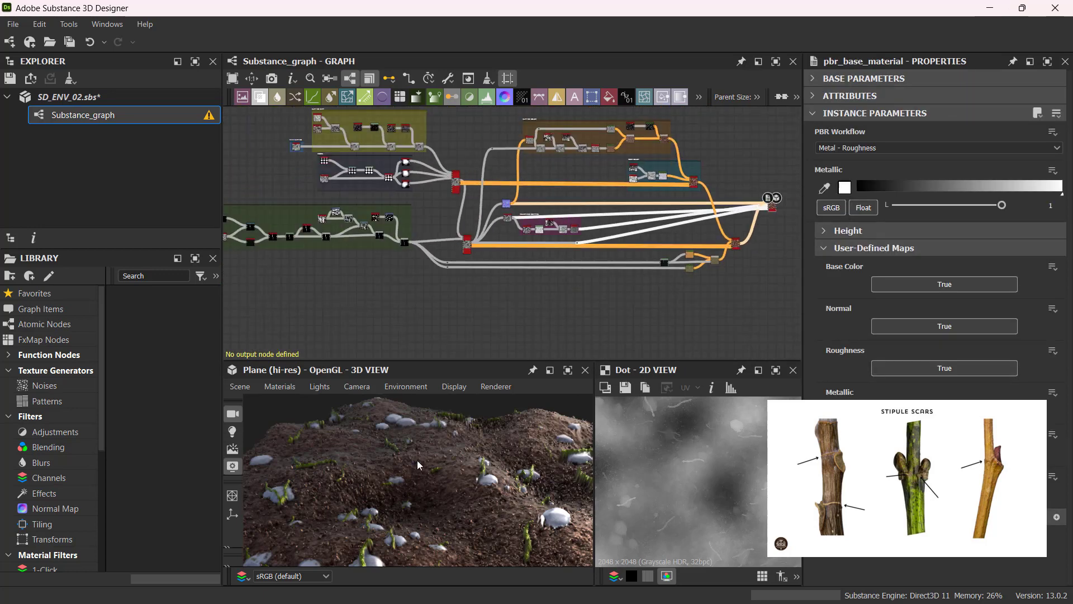
- Examine the ground plane with its stones and colored twigs in the 3D view from several angles and distances
left_click_drag(435, 445, 341, 500)
scroll(505, 485, "down", 5)
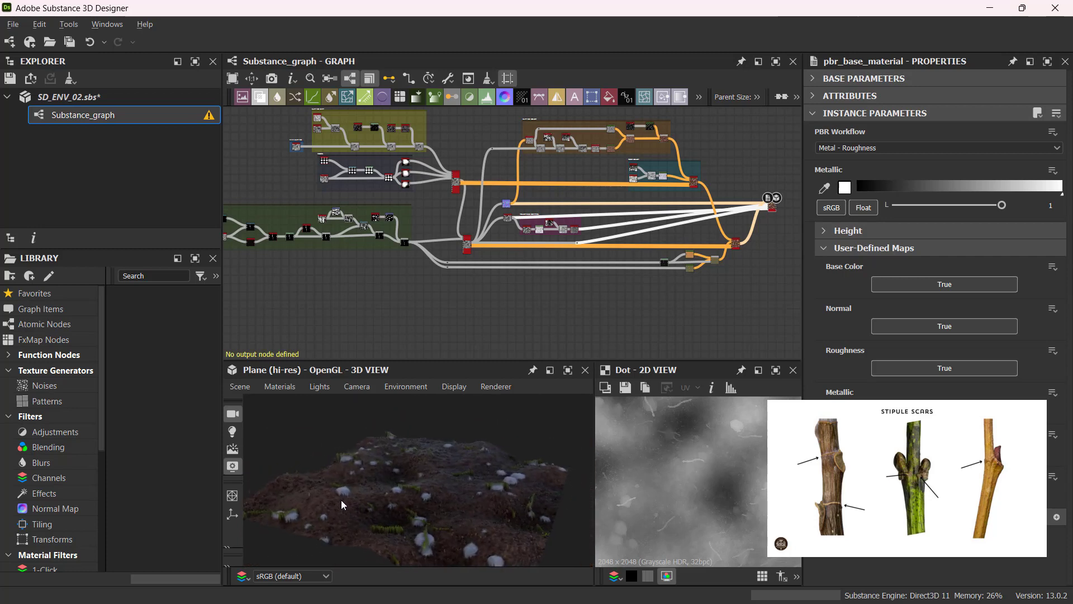
scroll(443, 517, "up", 2)
left_click_drag(444, 518, 458, 498)
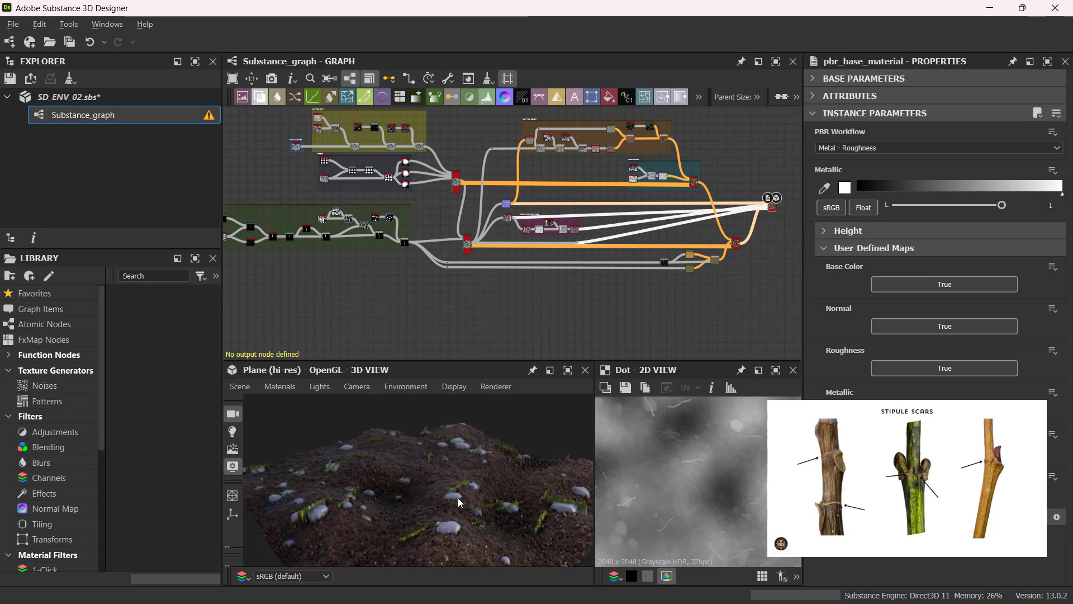